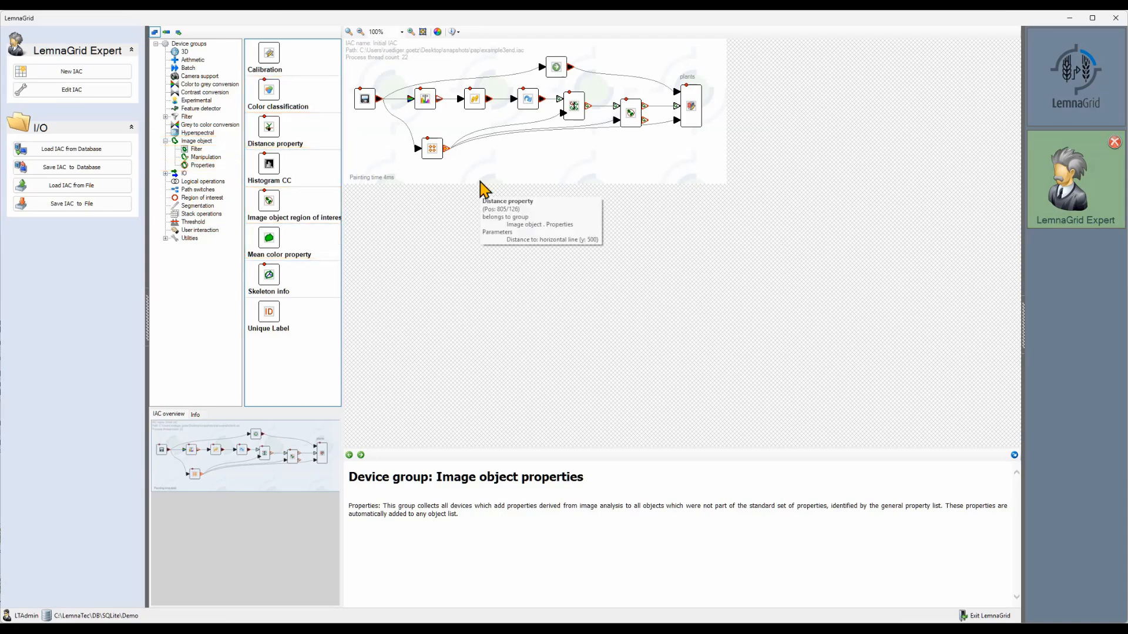
# Step: Open the image object region of interest filter and view its input and output previews at 50% zoom
pyautogui.doubleClick(635, 122)
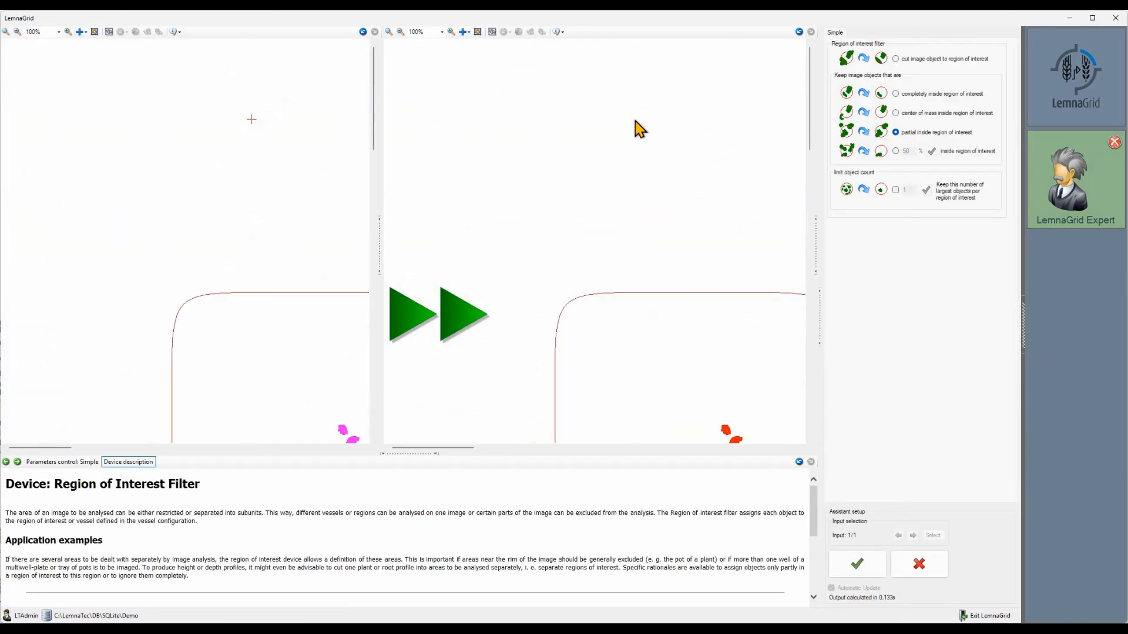
pyautogui.scroll(-3, 636, 122)
pyautogui.moveTo(457, 448); pyautogui.dragTo(512, 449)
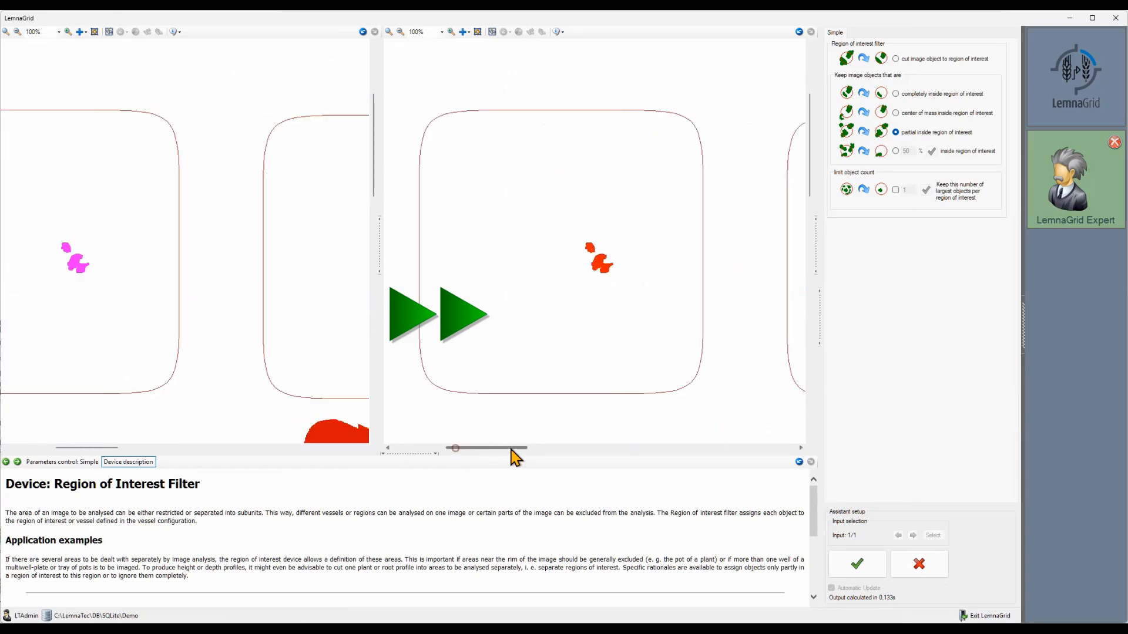
pyautogui.click(58, 32)
pyautogui.click(68, 72)
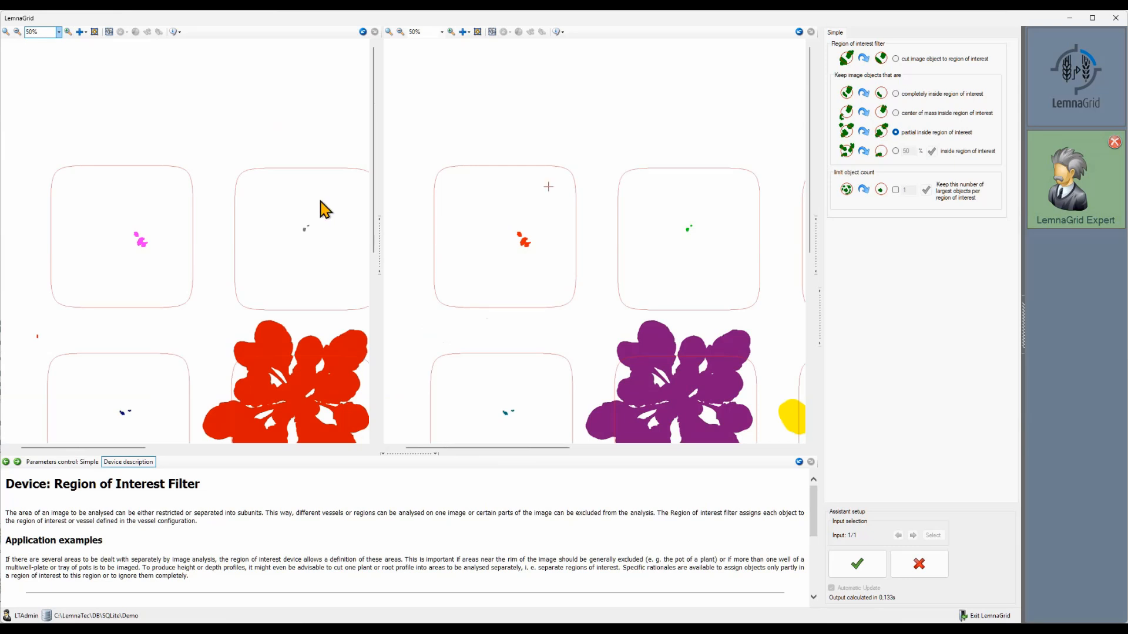
# Step: Enable ROI affiliation as a tooltip property for the taken image objects, compare the plant's tooltips in both previews, and accept the device
pyautogui.click(380, 236)
pyautogui.click(332, 57)
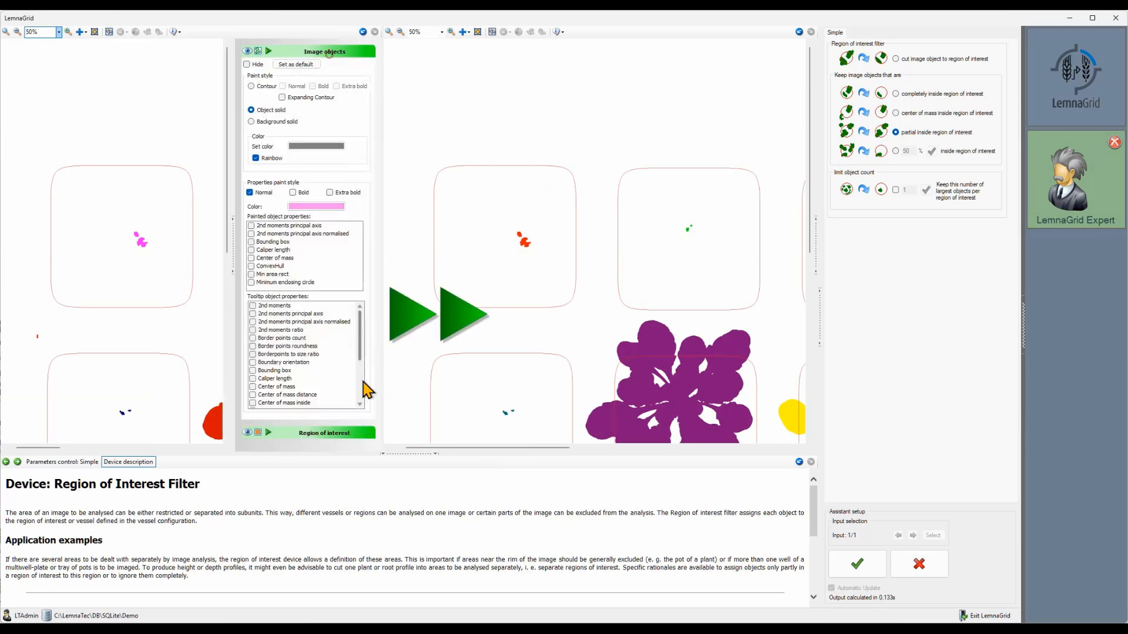
pyautogui.click(815, 240)
pyautogui.click(789, 53)
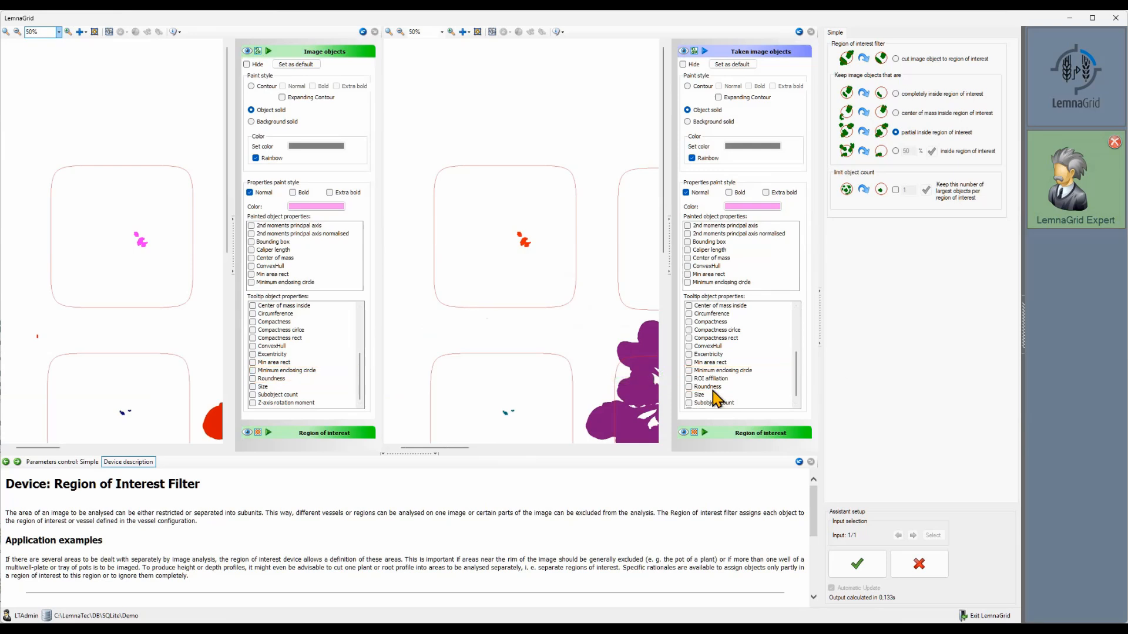
pyautogui.click(690, 379)
pyautogui.moveTo(541, 268)
pyautogui.moveTo(526, 250)
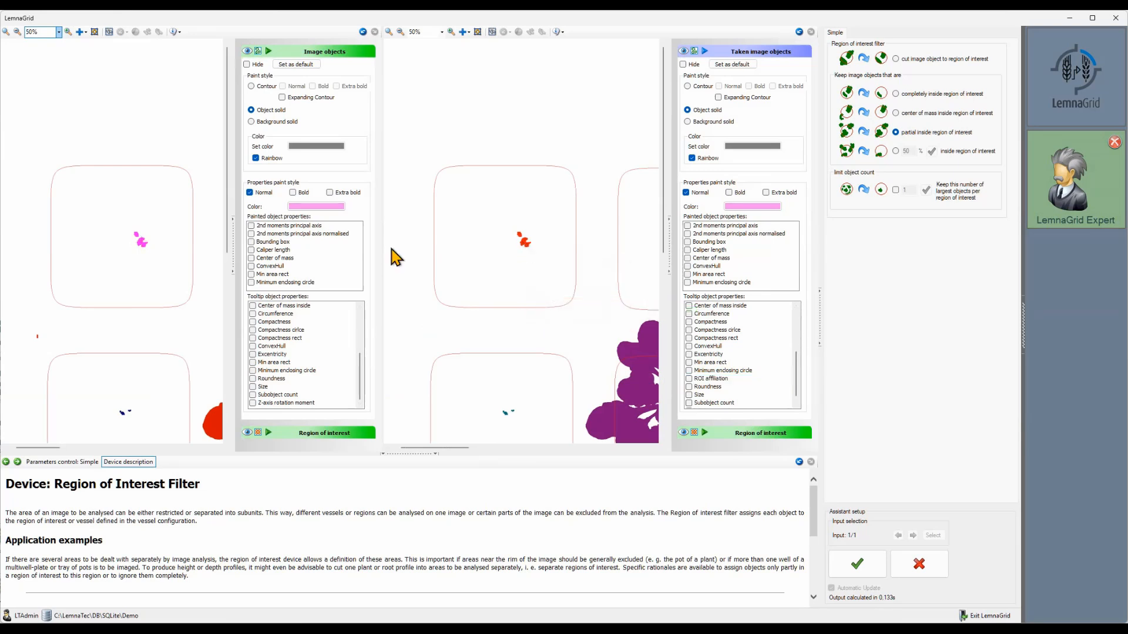
pyautogui.moveTo(139, 246)
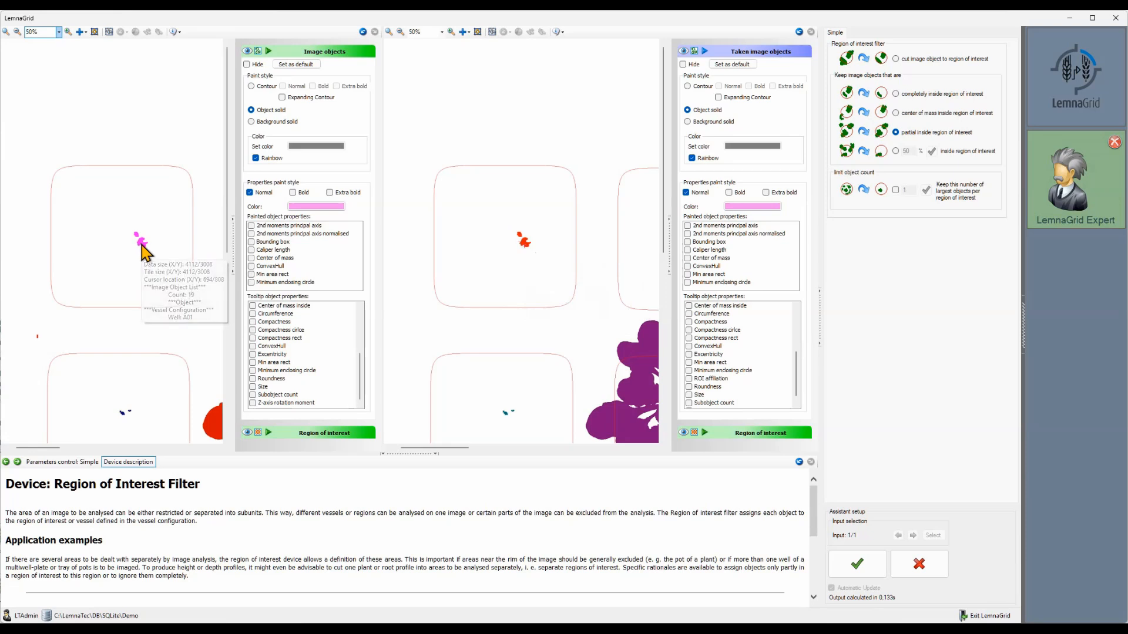
pyautogui.click(858, 567)
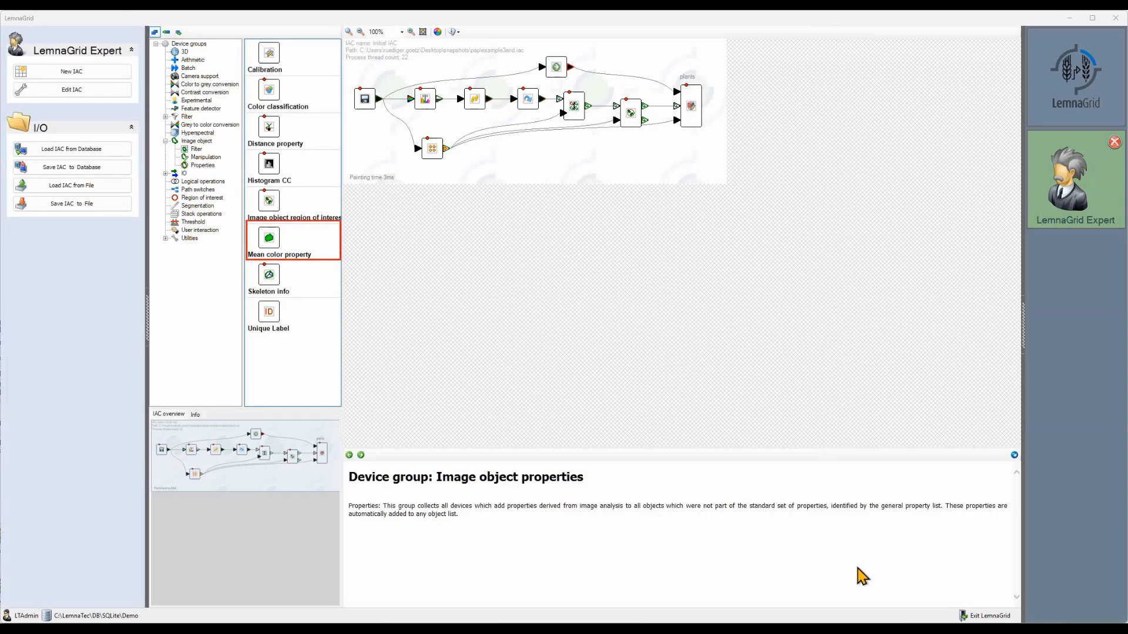
# Step: Insert a Mean color property device between the region of interest filter and the plants writer, and connect the original image to its image input
pyautogui.moveTo(695, 108); pyautogui.dragTo(765, 111)
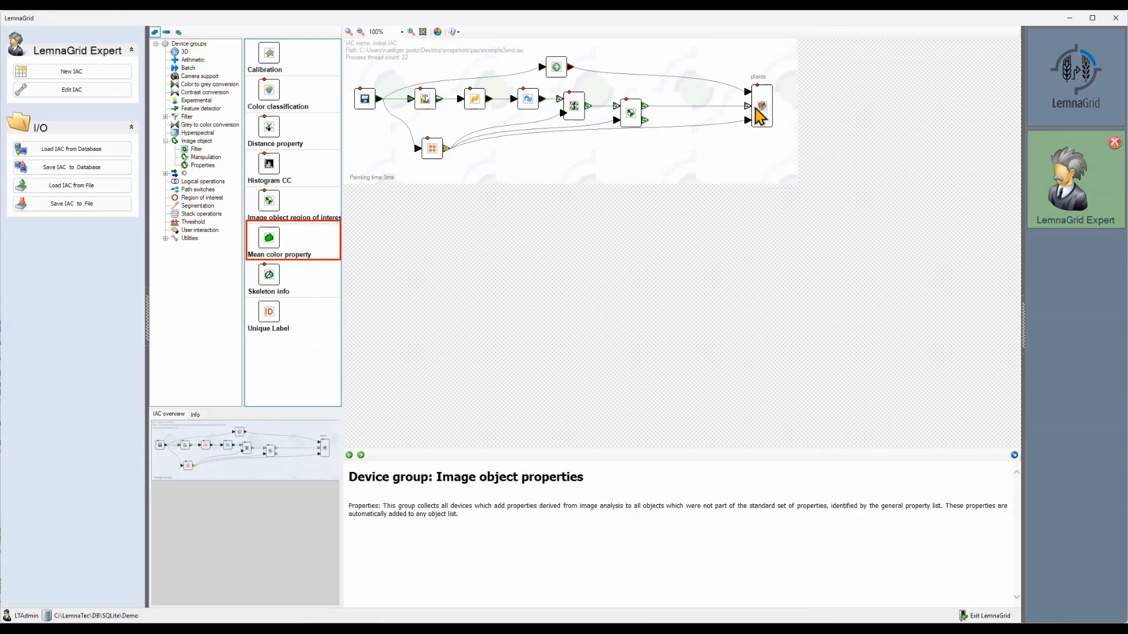
pyautogui.moveTo(269, 238); pyautogui.dragTo(698, 138)
pyautogui.moveTo(645, 107); pyautogui.dragTo(748, 120)
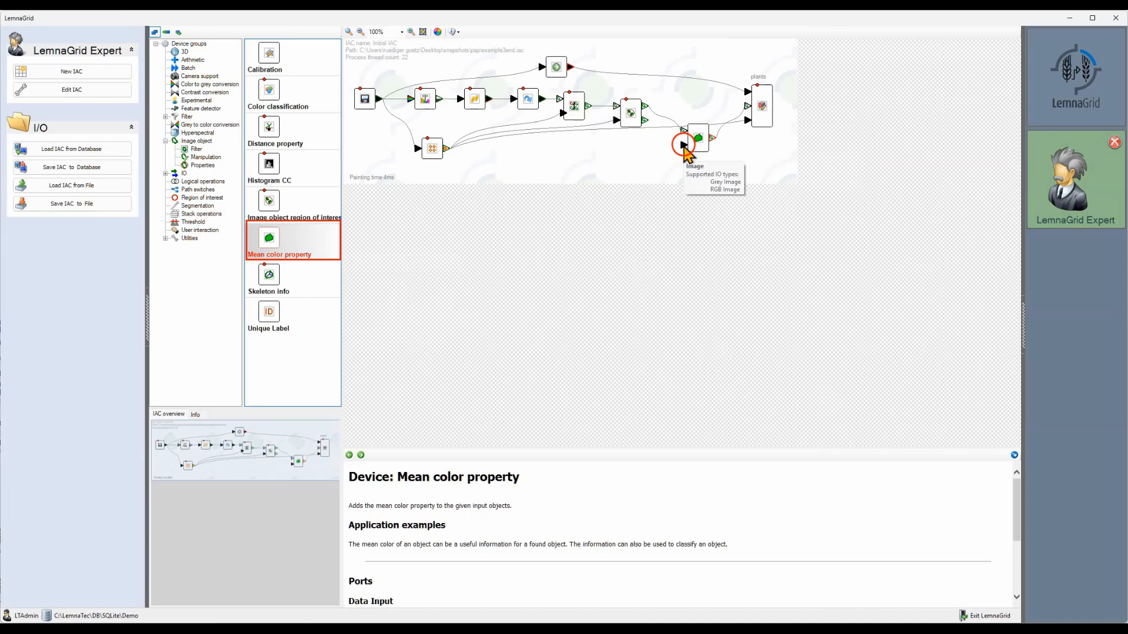
pyautogui.moveTo(570, 66); pyautogui.dragTo(694, 118)
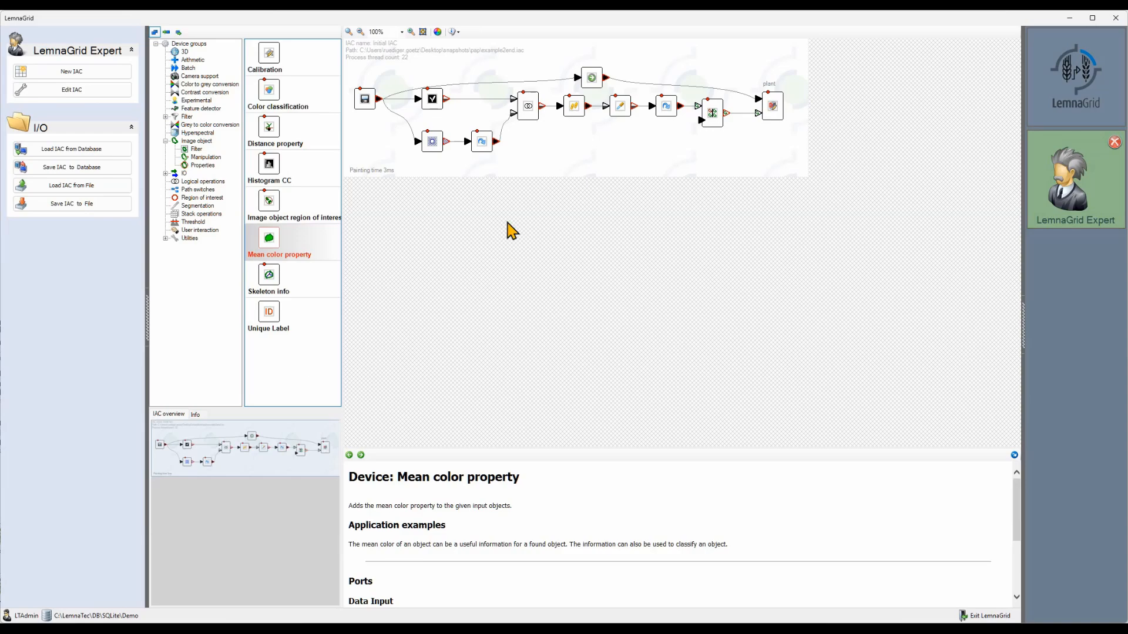
# Step: Inspect the plant writer's object overlay on the original image, leaving its settings untouched
pyautogui.doubleClick(772, 112)
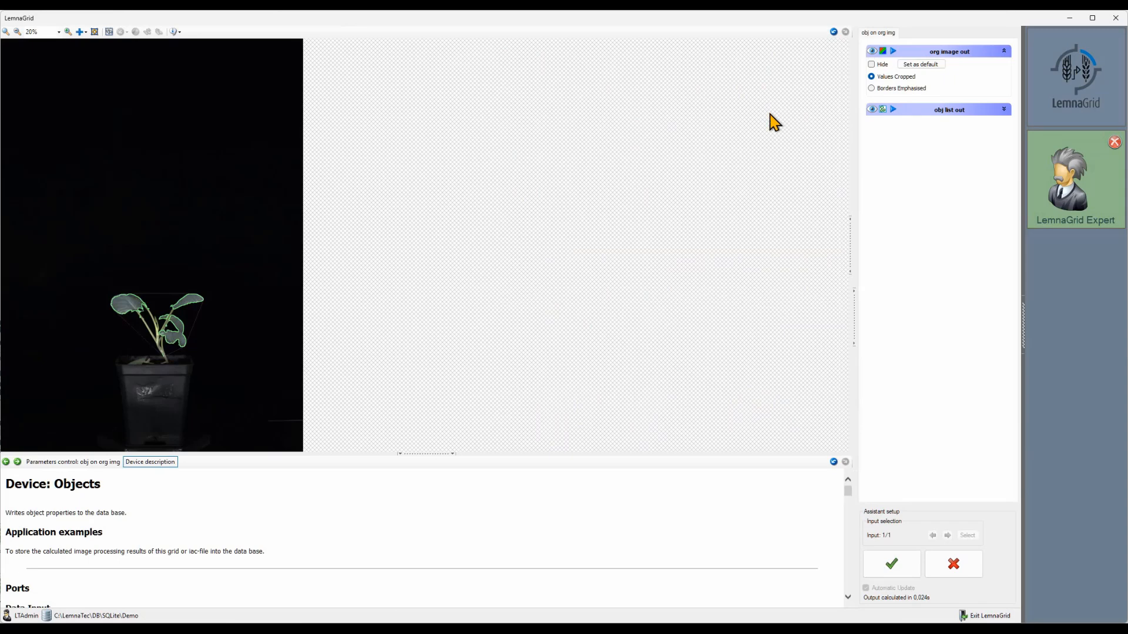
pyautogui.click(943, 563)
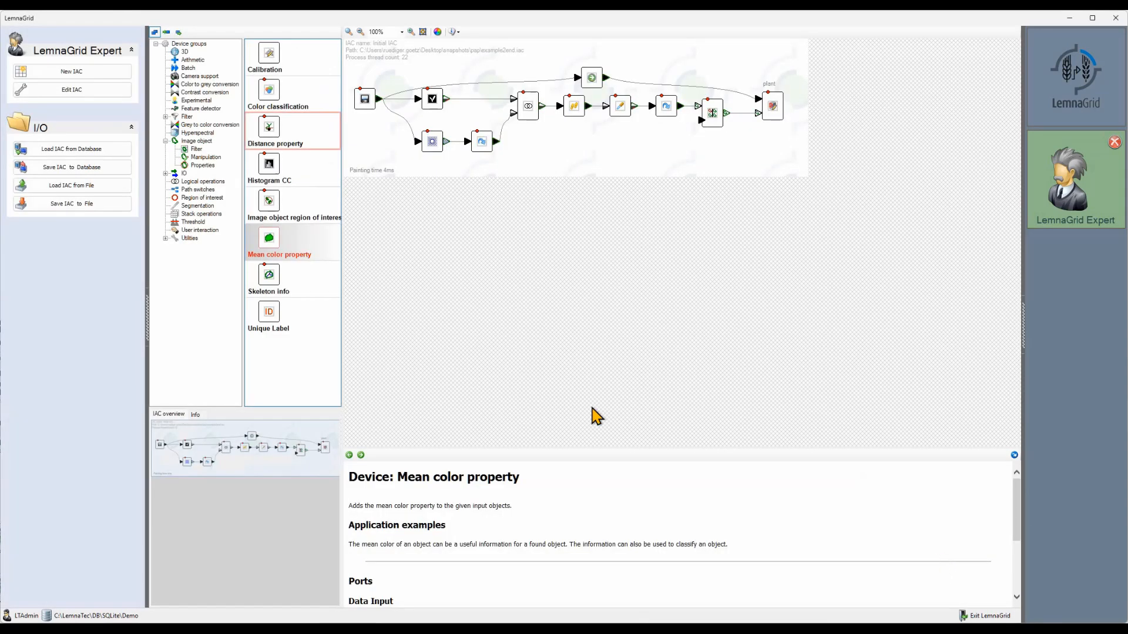
# Step: Insert a Distance property device in front of the plant writer and accept its horizontal line settings
pyautogui.moveTo(278, 143); pyautogui.dragTo(742, 140)
pyautogui.moveTo(779, 112); pyautogui.dragTo(824, 112)
pyautogui.moveTo(755, 151); pyautogui.dragTo(804, 114)
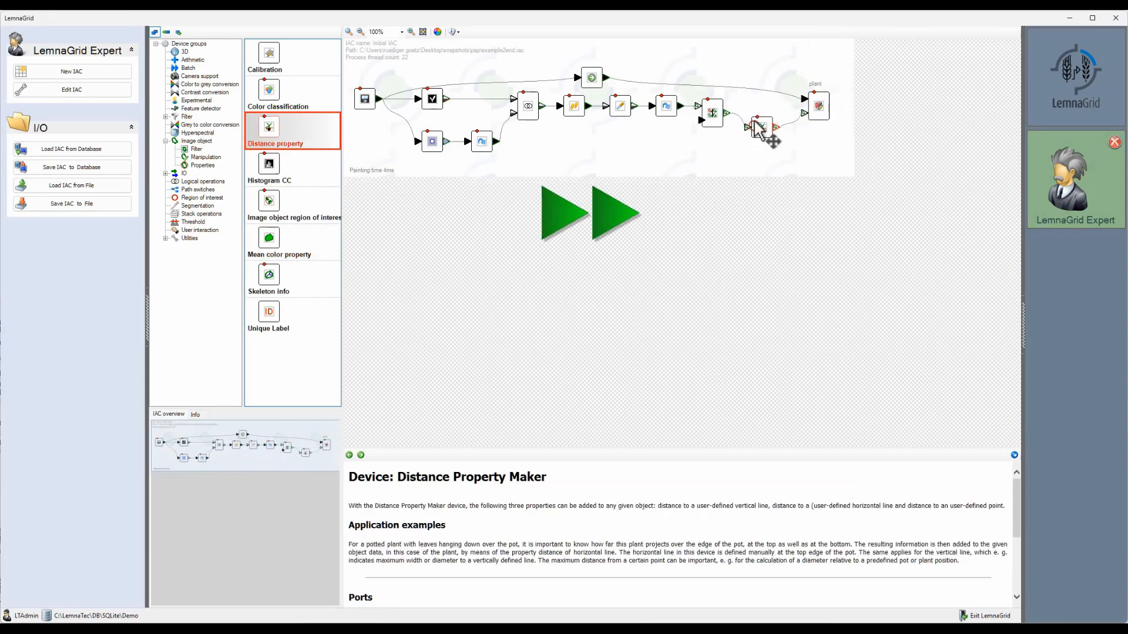
pyautogui.doubleClick(758, 117)
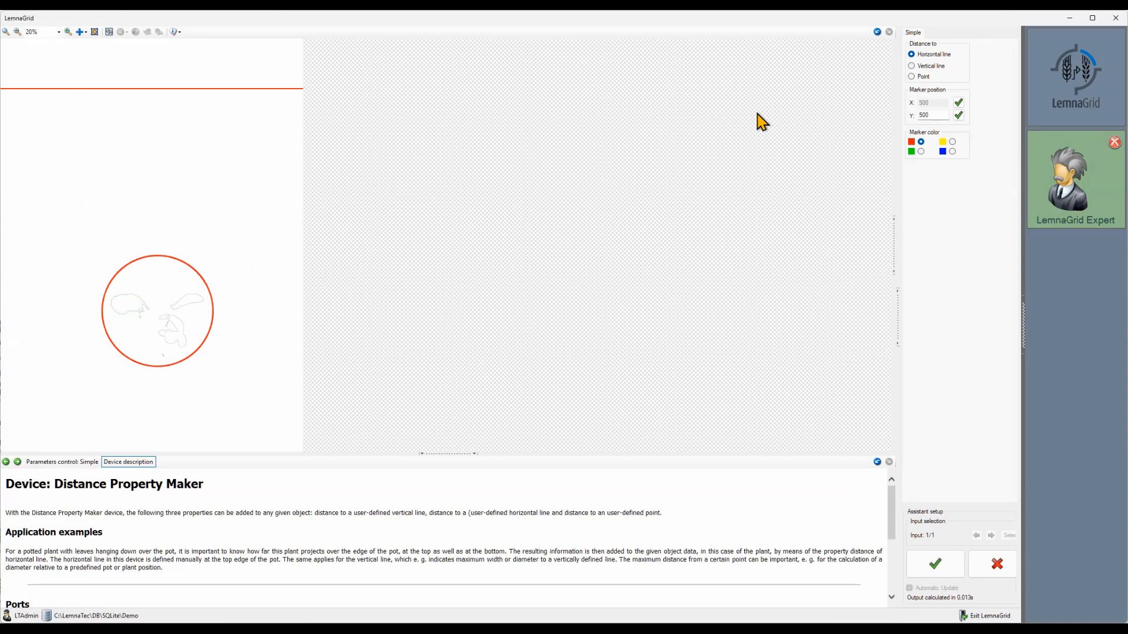
pyautogui.click(935, 564)
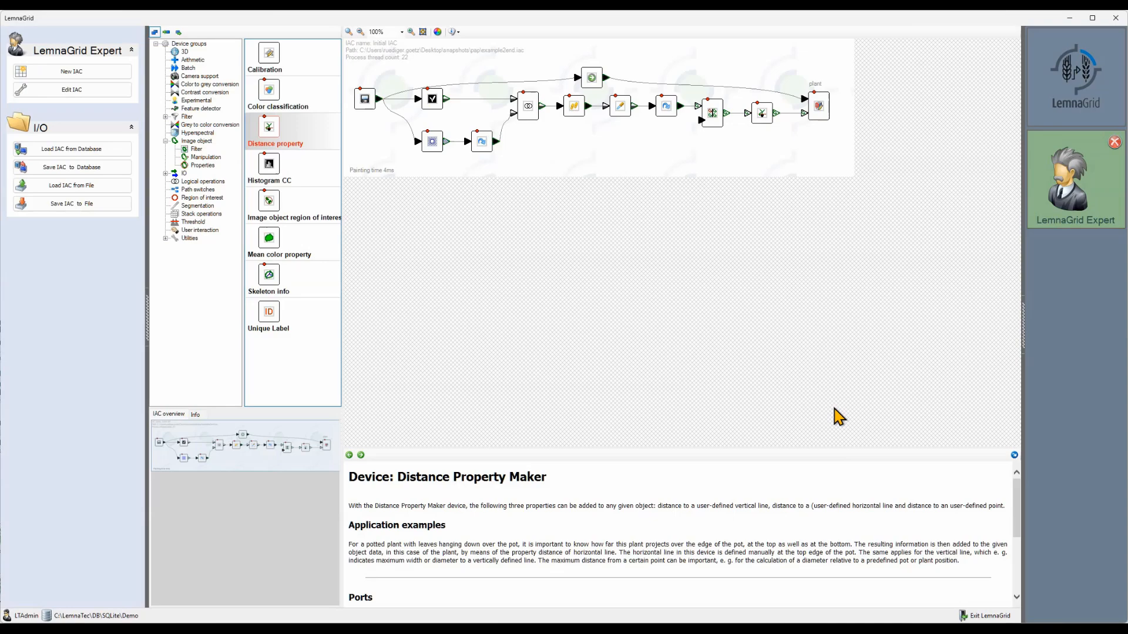
# Step: Add a visualization box named RGB to the Distance property device
pyautogui.rightClick(763, 110)
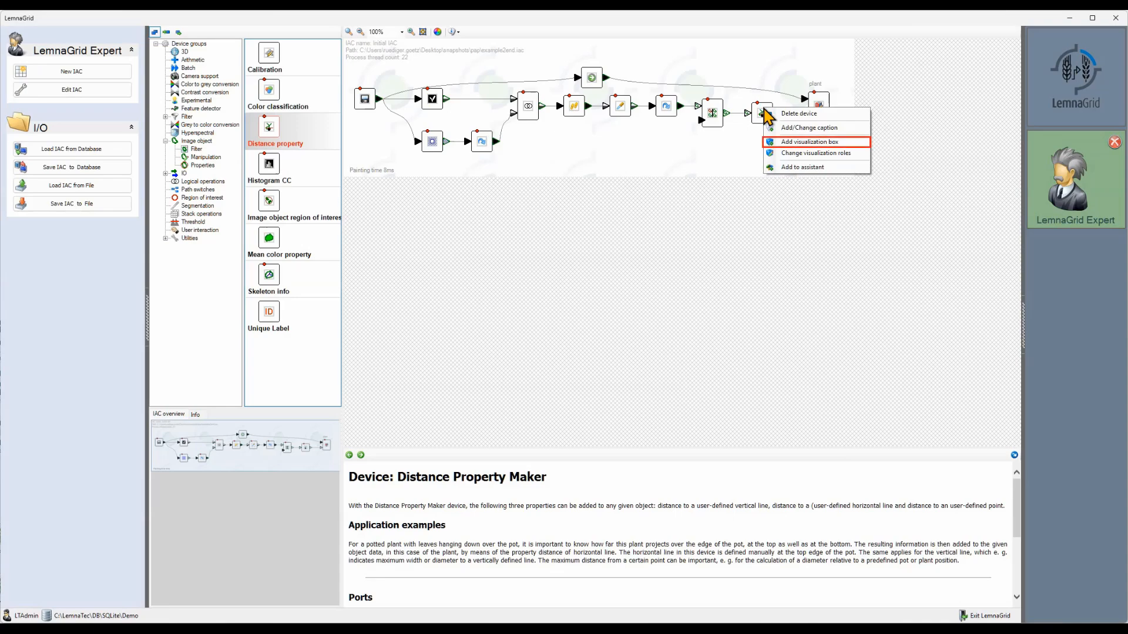
pyautogui.click(778, 142)
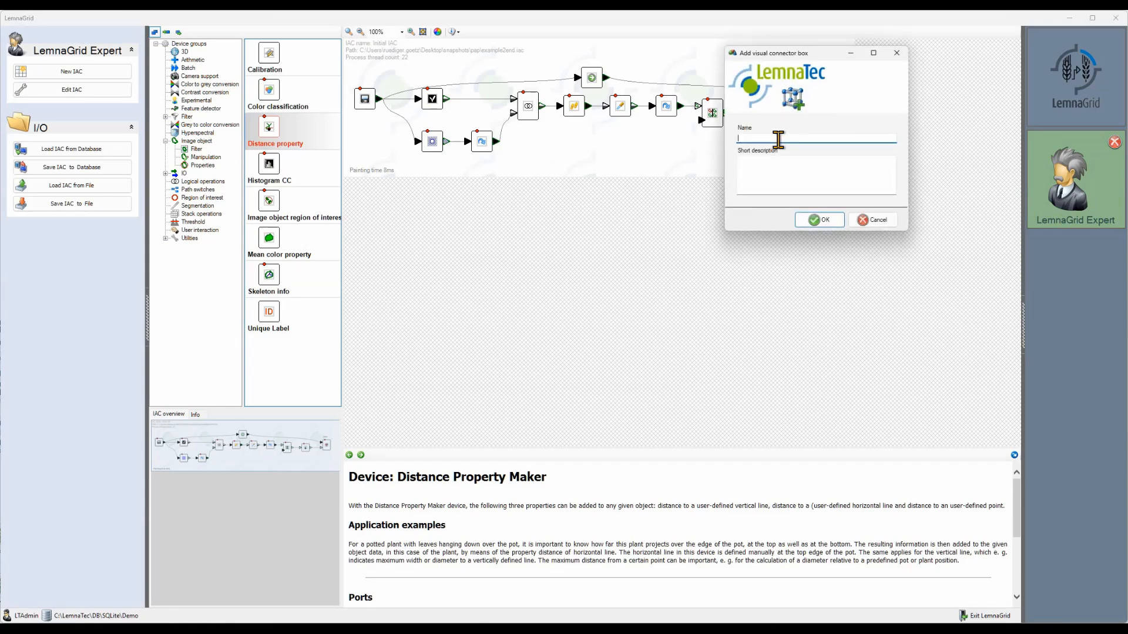
pyautogui.write('RGB')
pyautogui.click(808, 222)
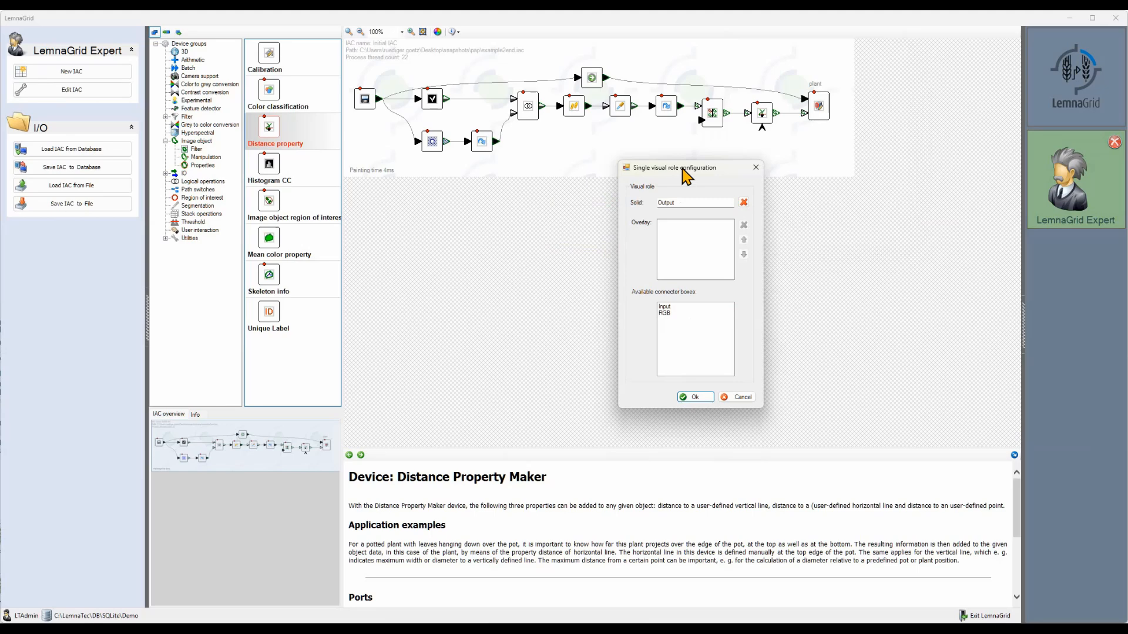
# Step: Assign RGB as the solid visual role with Output as overlay, and connect the original image to the new RGB box
pyautogui.click(744, 203)
pyautogui.moveTo(666, 313); pyautogui.dragTo(677, 201)
pyautogui.moveTo(670, 313); pyautogui.dragTo(676, 270)
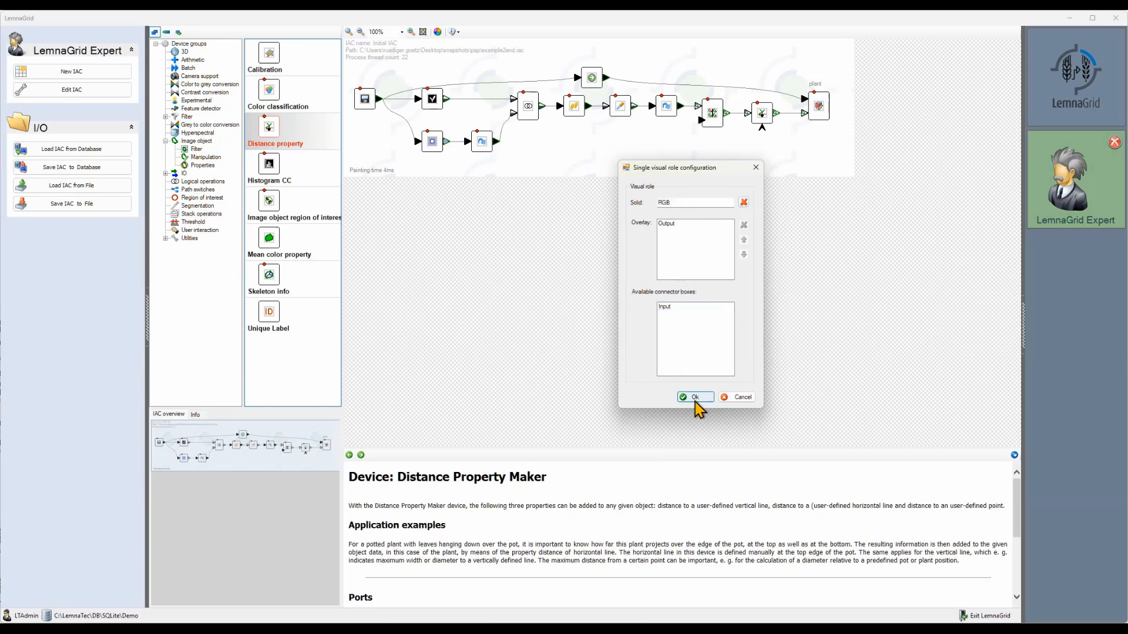
pyautogui.click(695, 398)
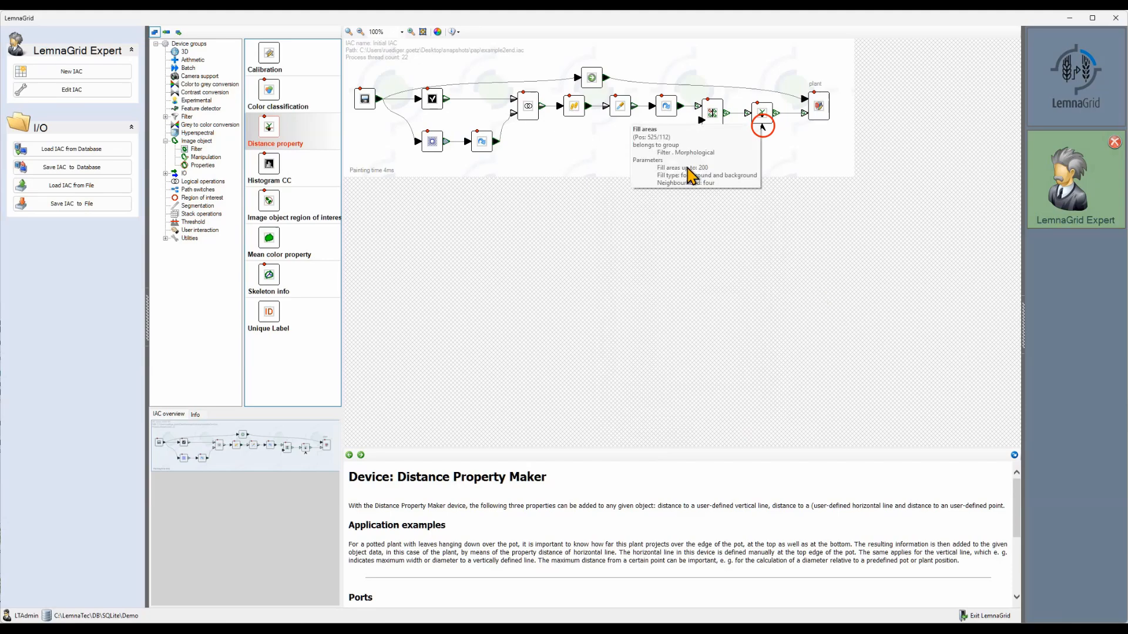
pyautogui.moveTo(606, 78); pyautogui.dragTo(764, 134)
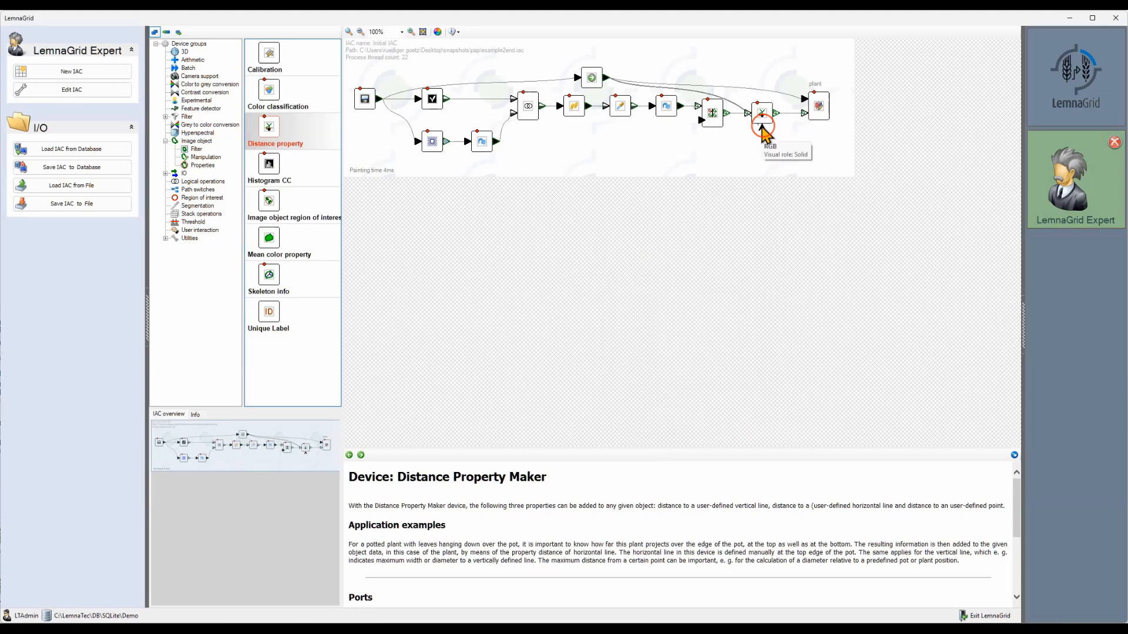
# Step: Display the Distance property device's output objects as solid green and move the horizontal marker line to the pot's upper edge, Y 3215
pyautogui.doubleClick(764, 122)
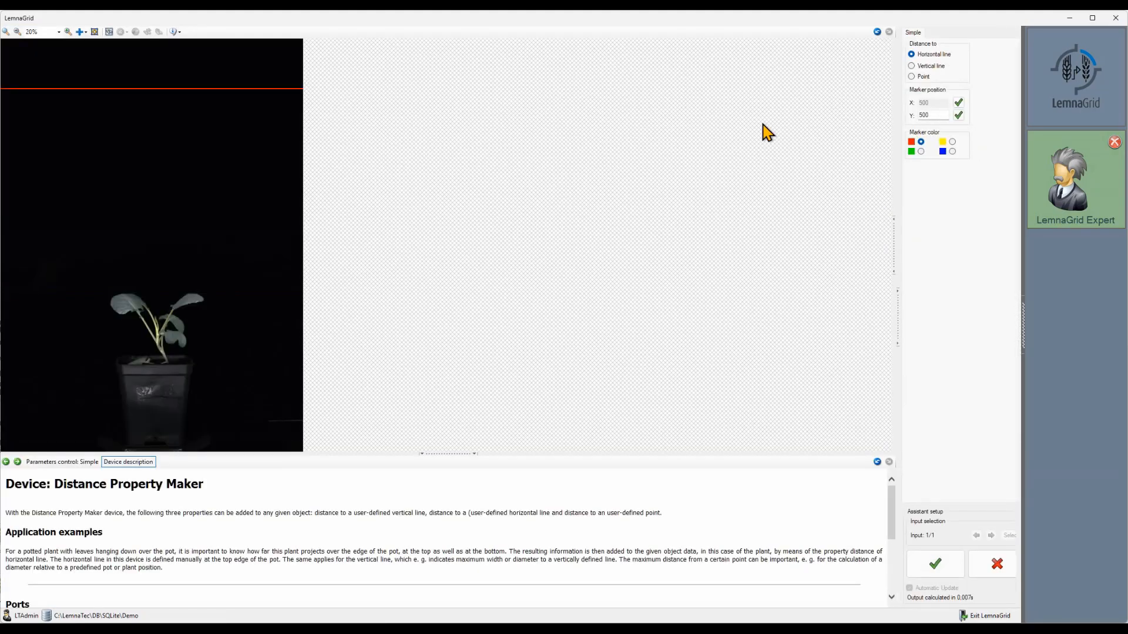
pyautogui.click(897, 264)
pyautogui.click(838, 71)
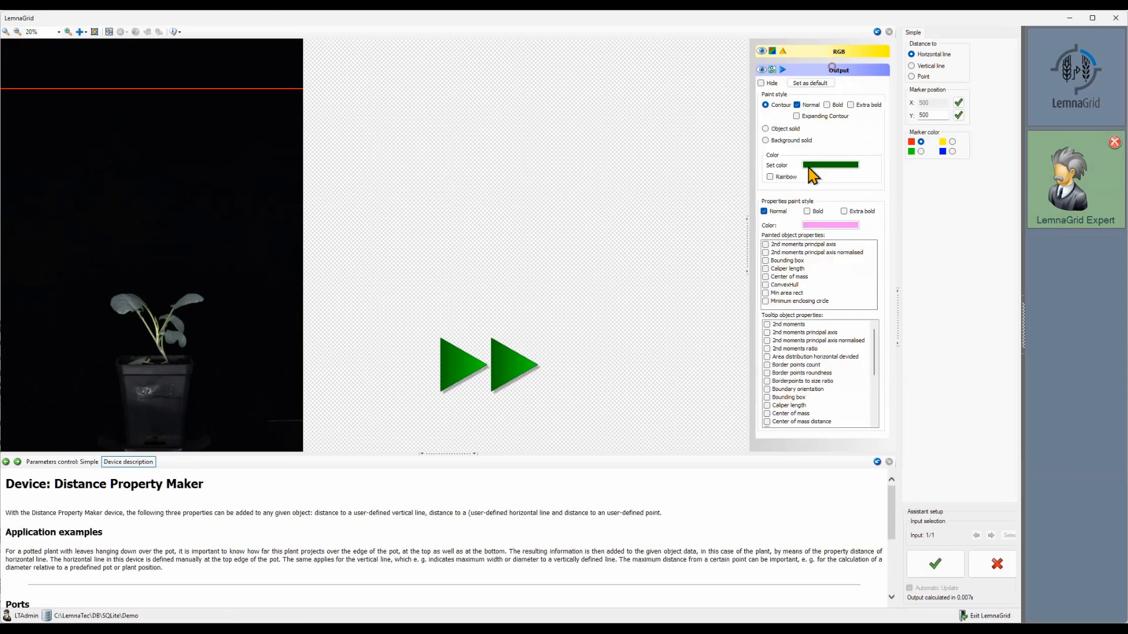
pyautogui.click(831, 165)
pyautogui.click(540, 302)
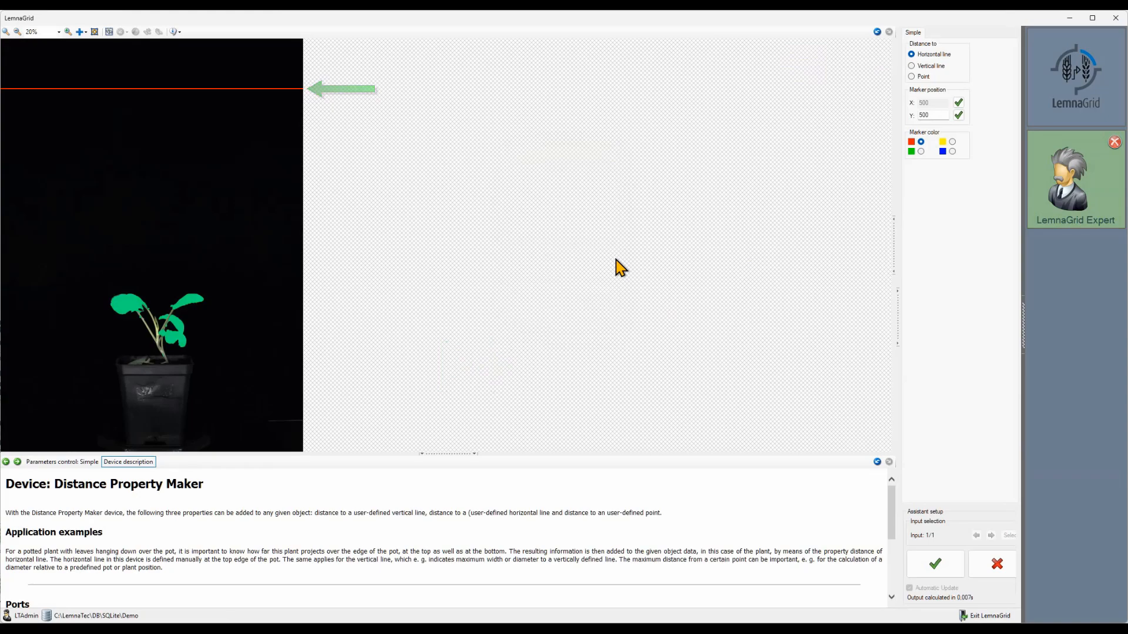
pyautogui.moveTo(241, 90); pyautogui.dragTo(245, 363)
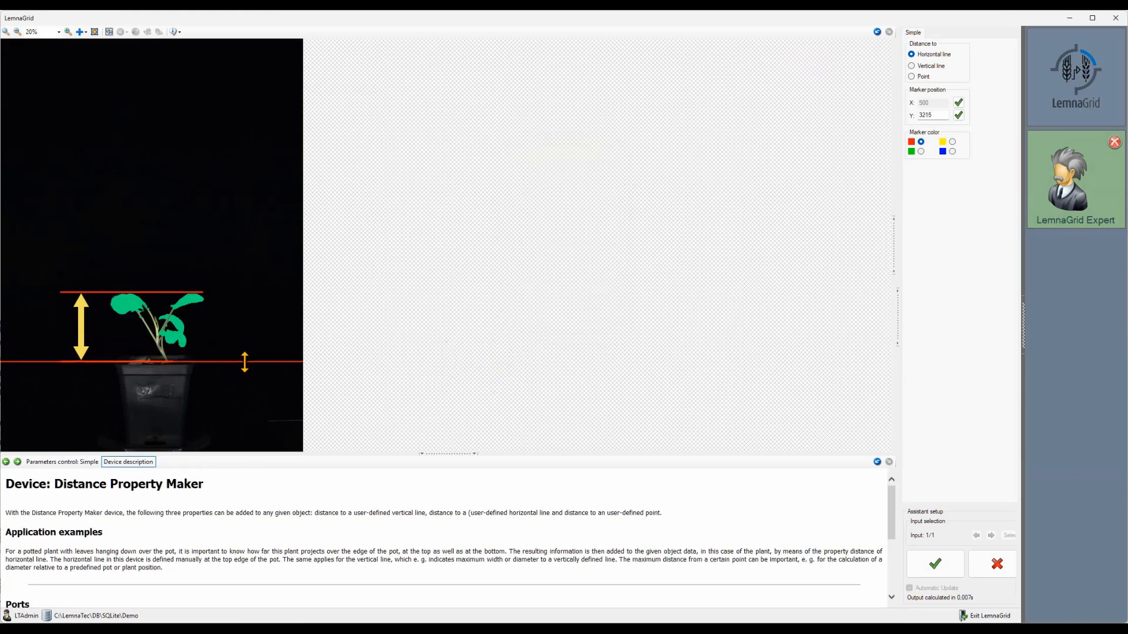
# Step: Enable the horizontally divided area distribution and max distance from horizontal line as tooltip properties, check the plant's tooltip, and accept the device
pyautogui.click(893, 245)
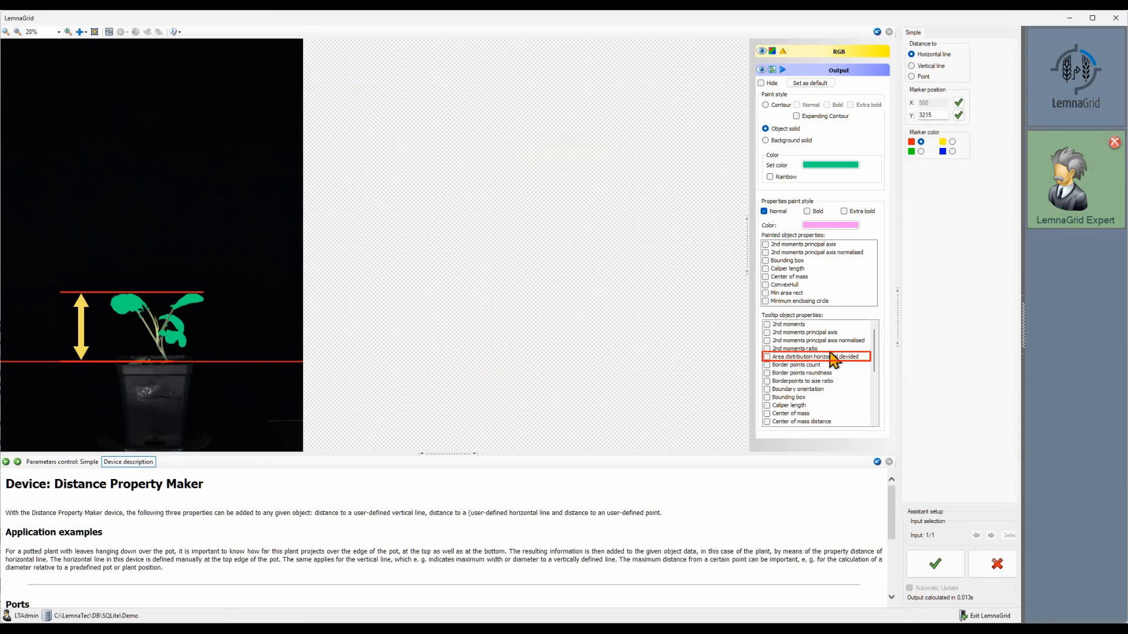
pyautogui.click(766, 357)
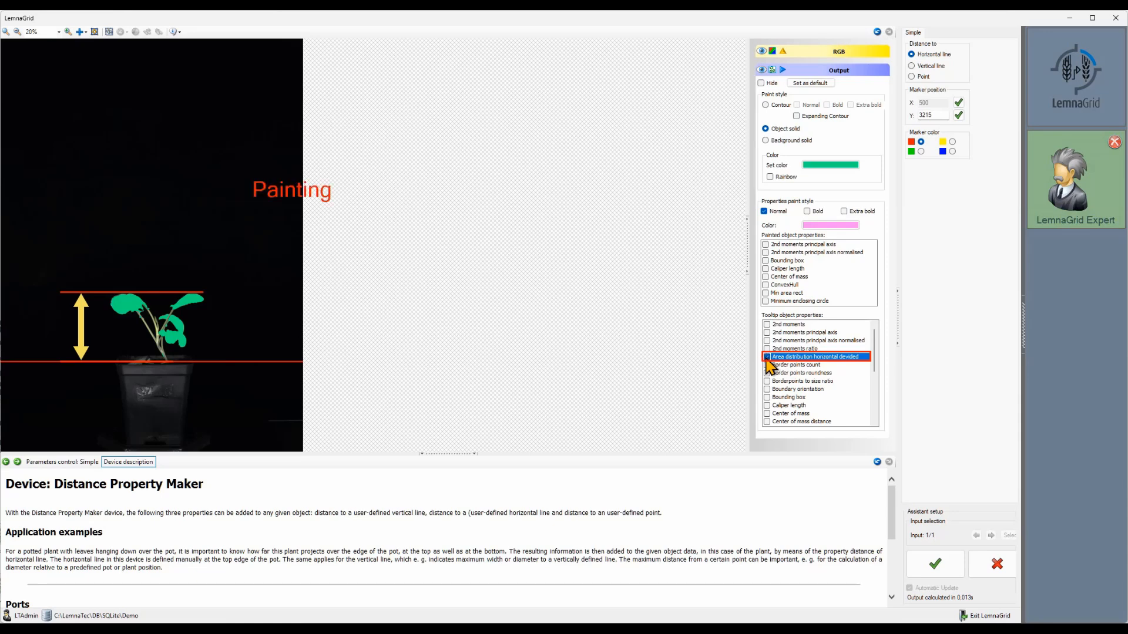
pyautogui.scroll(-1, 874, 395)
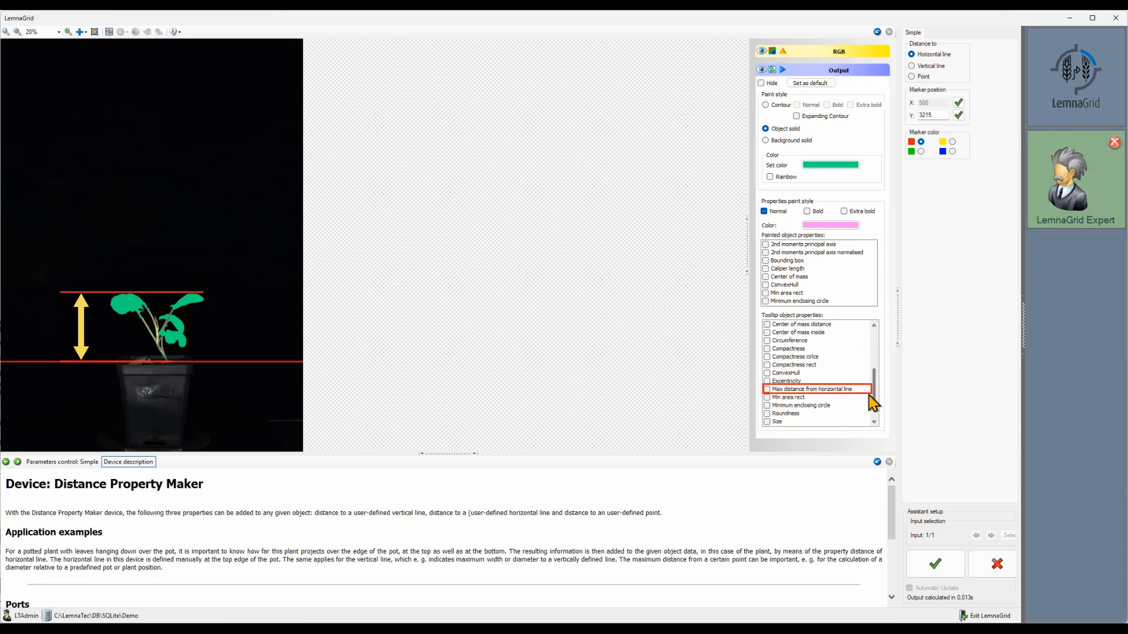
pyautogui.click(768, 390)
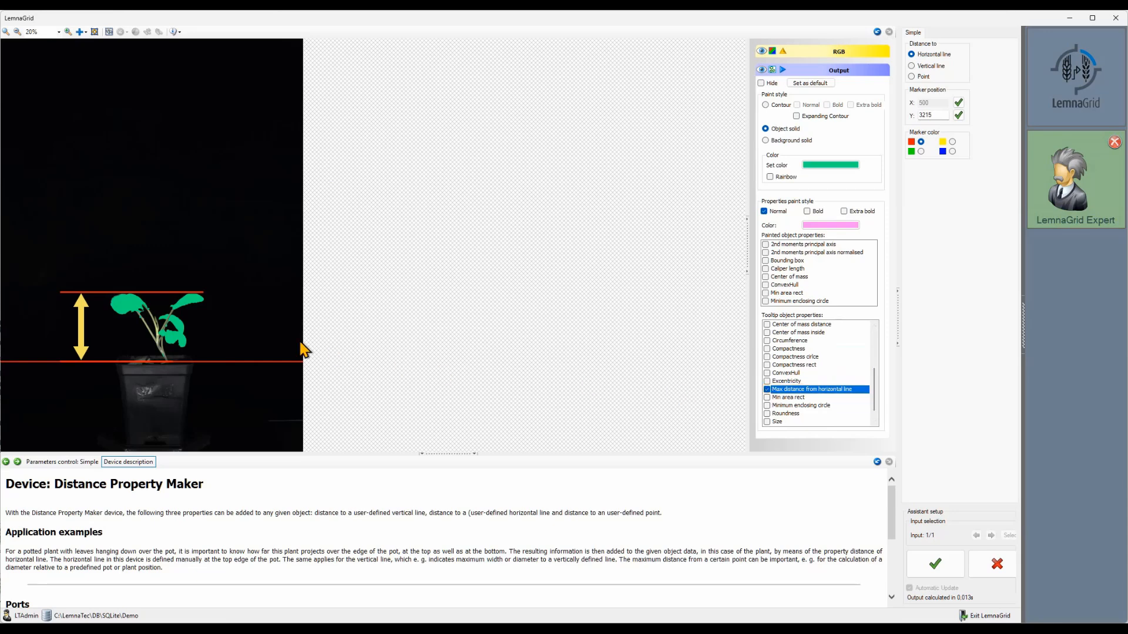
pyautogui.moveTo(225, 313)
pyautogui.moveTo(196, 300)
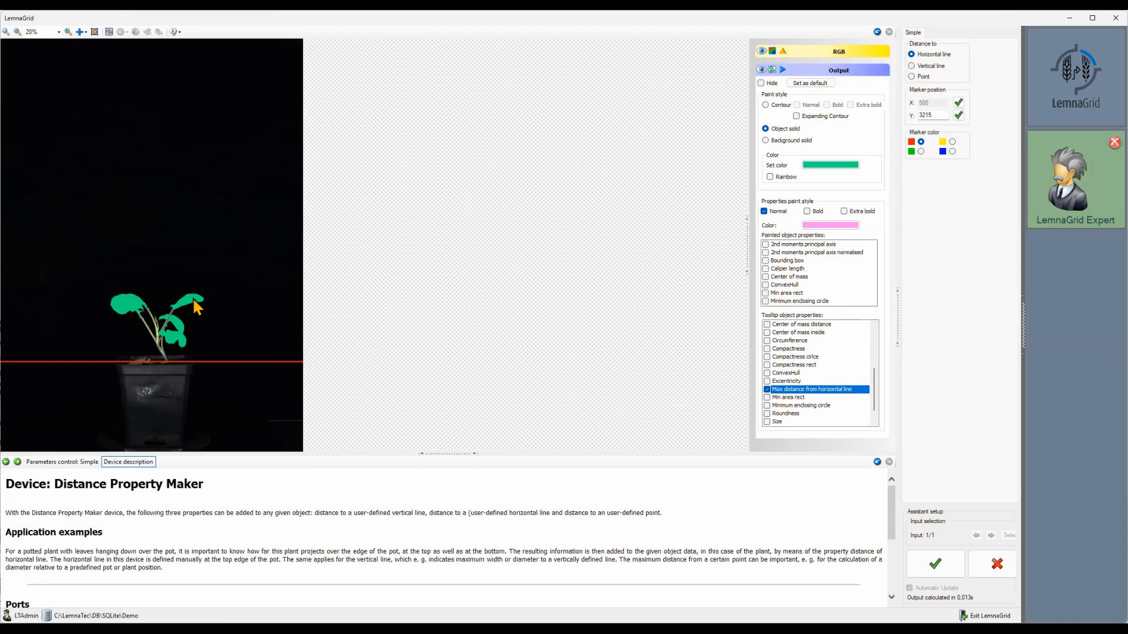
pyautogui.click(935, 564)
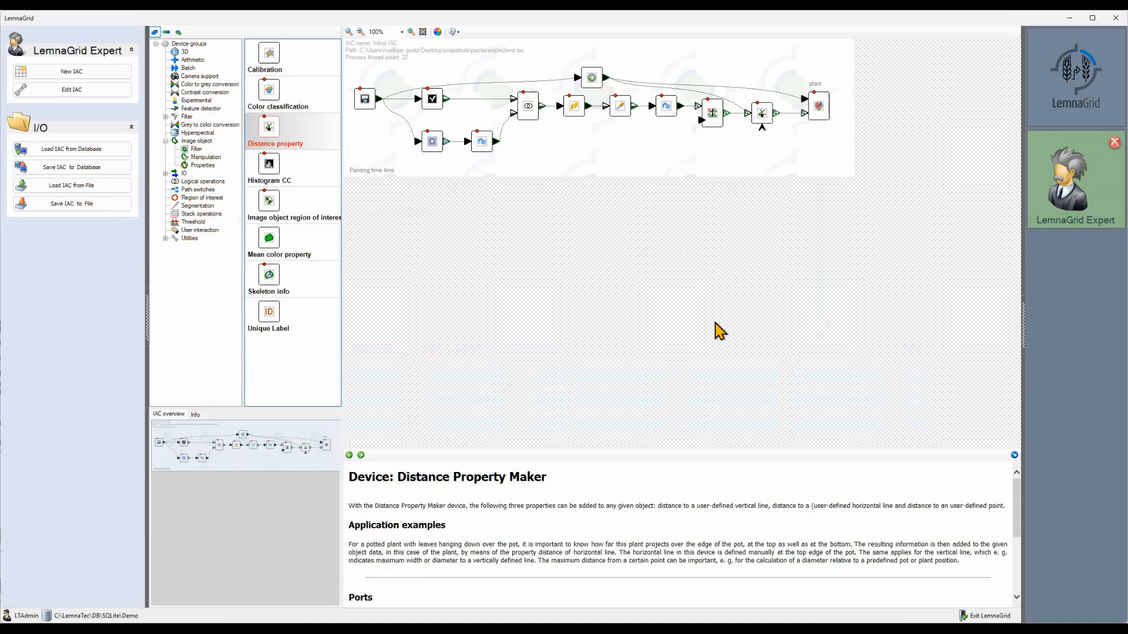
# Step: Examine the Output device group and read the Objects overview device's description down to the properties it writes to the database
pyautogui.click(174, 174)
pyautogui.click(196, 189)
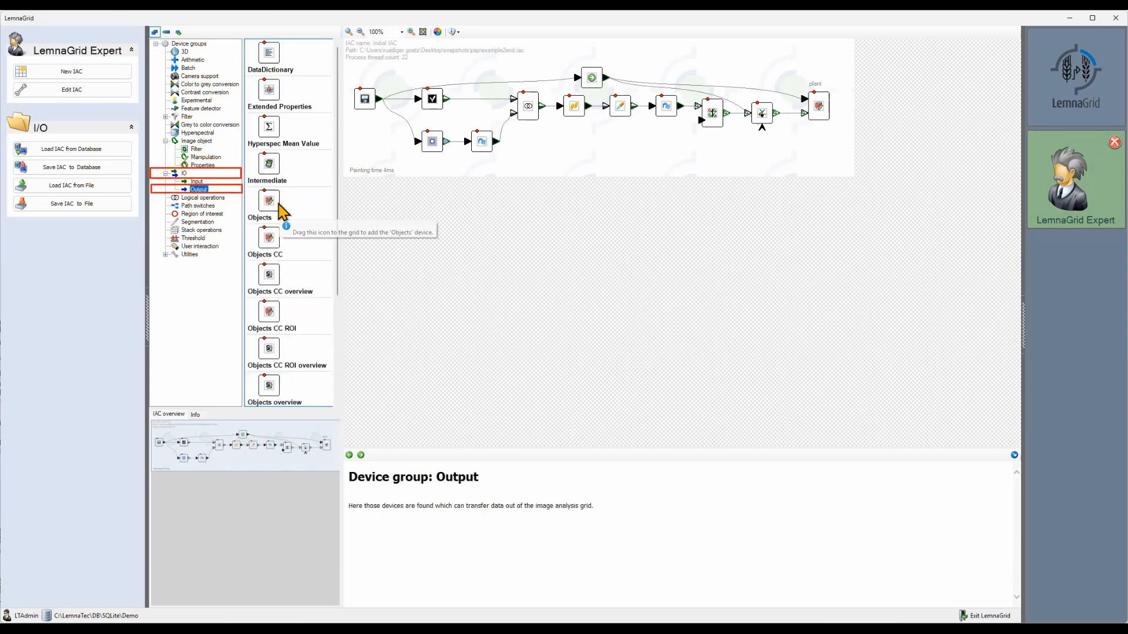
pyautogui.scroll(-3, 306, 220)
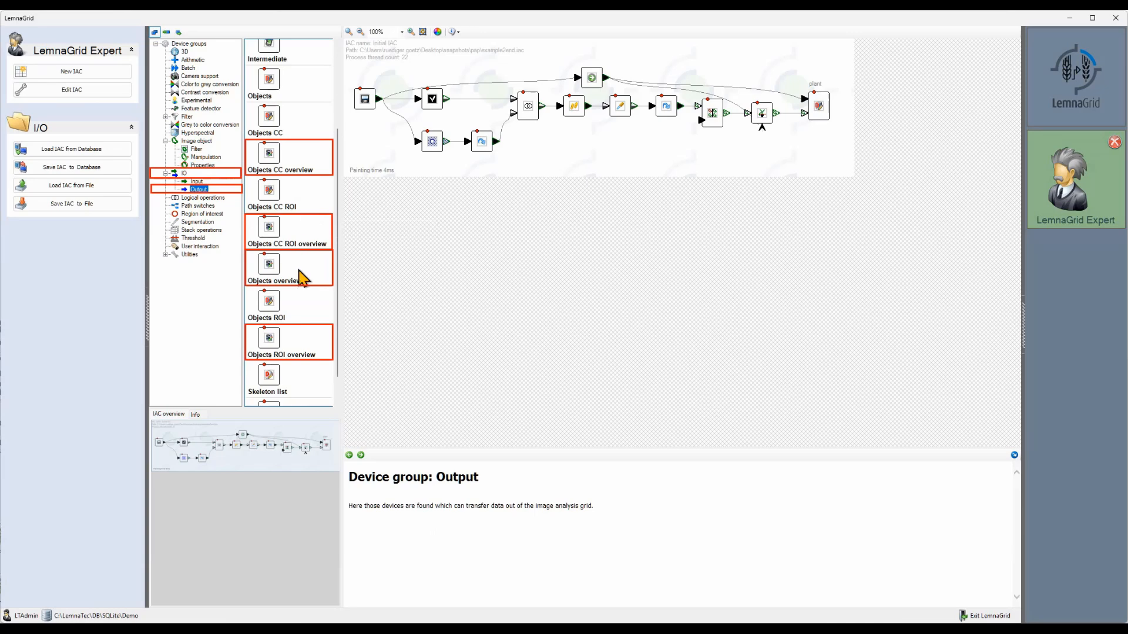
pyautogui.click(272, 267)
pyautogui.scroll(-1, 523, 527)
pyautogui.scroll(-5, 524, 527)
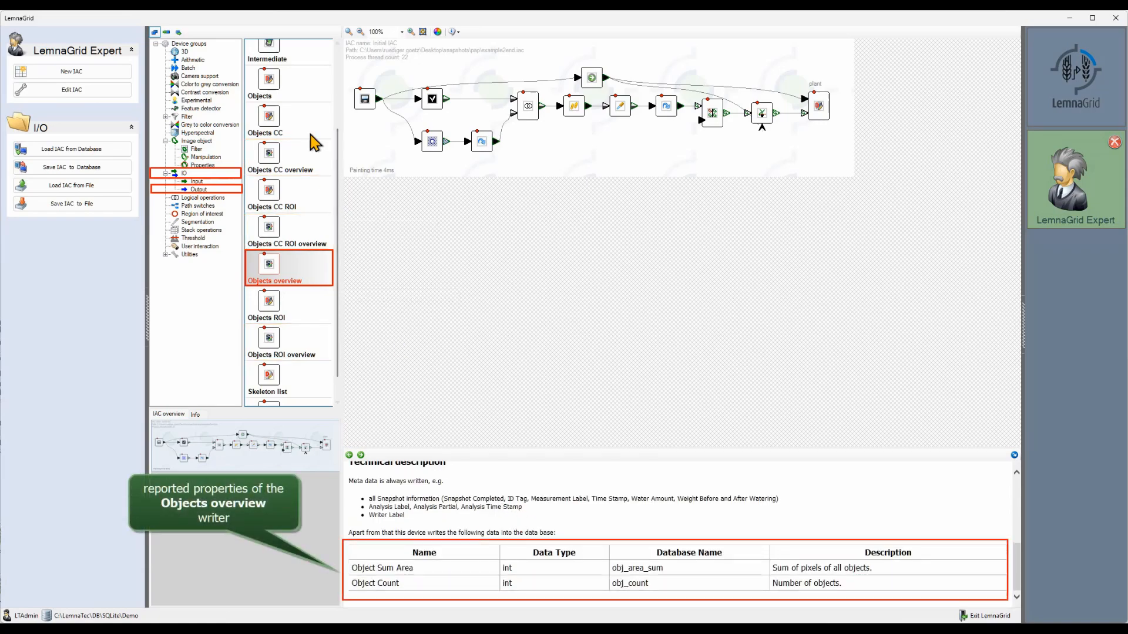
# Step: Read the Objects device's description through to the end of its table of properties written to the database
pyautogui.click(294, 104)
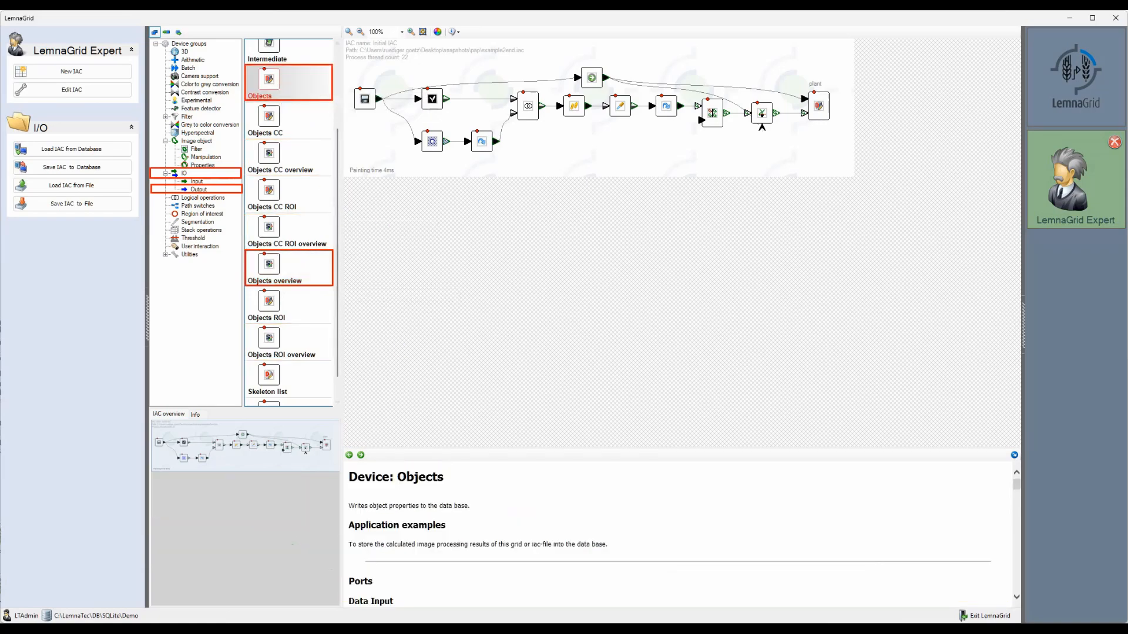
pyautogui.scroll(-15, 714, 605)
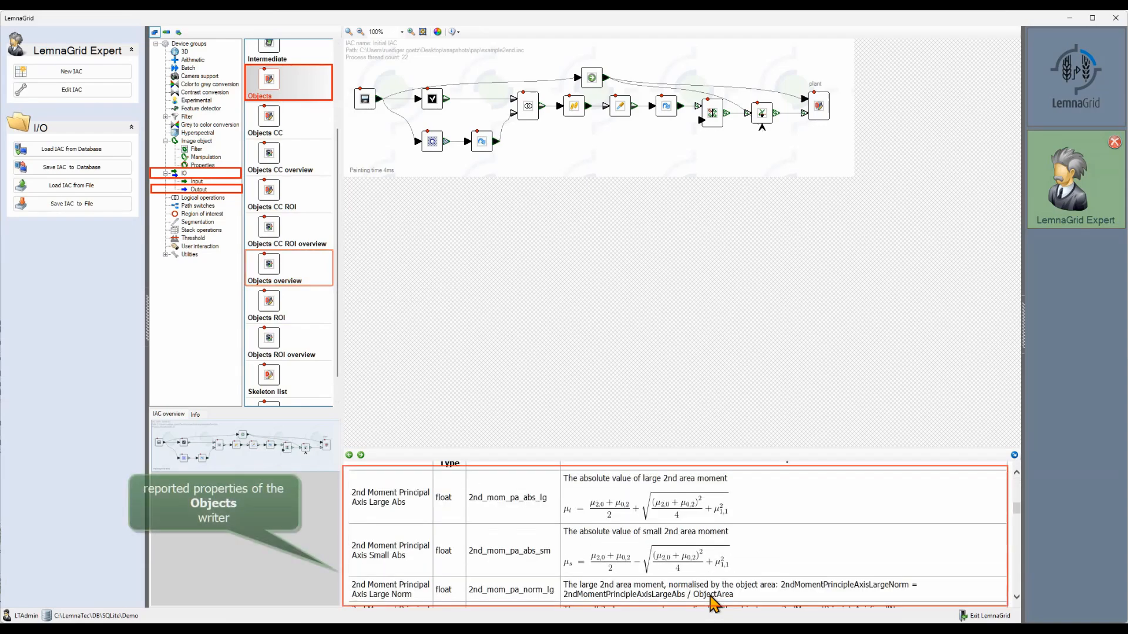
pyautogui.scroll(-15, 715, 602)
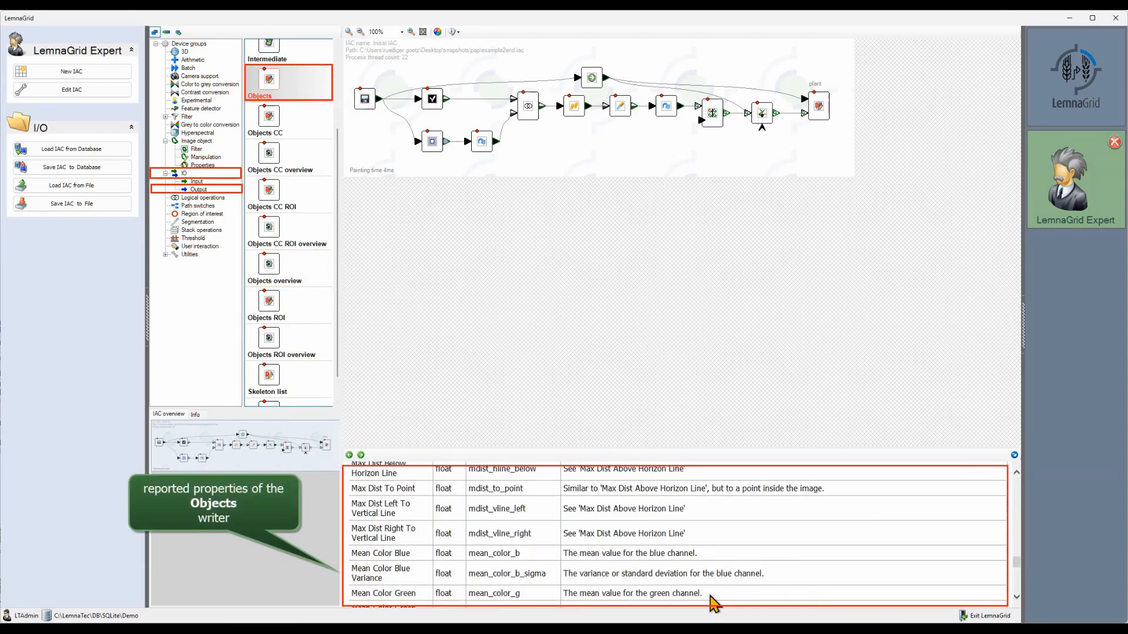
pyautogui.scroll(-3, 714, 600)
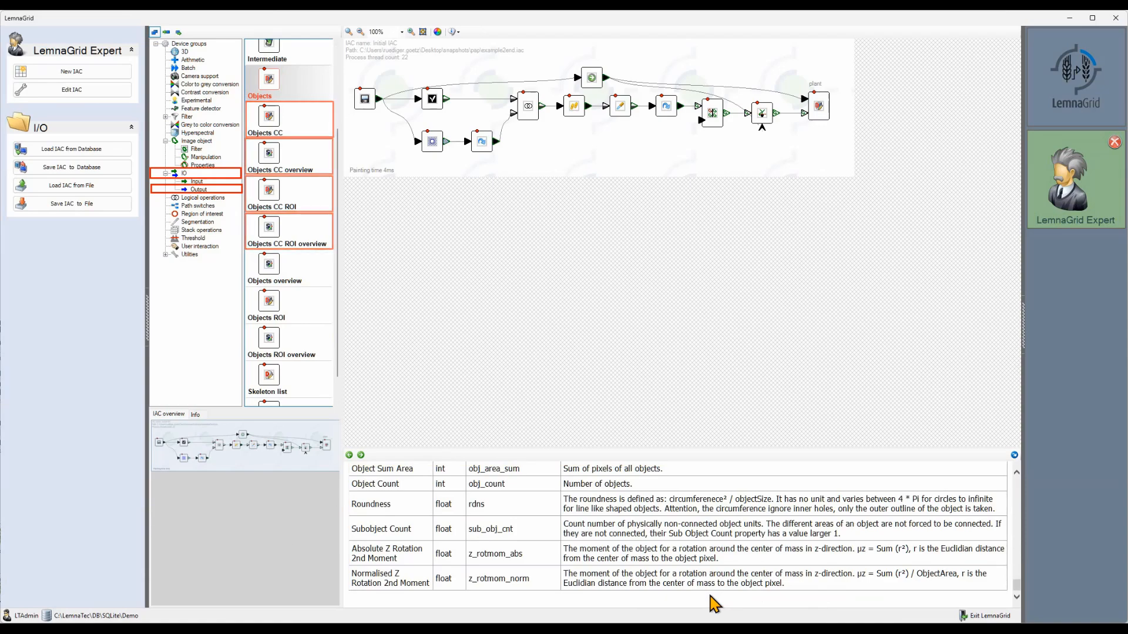
# Step: Enlarge the device list downward and the device description area upward so more writers and reported properties fit
pyautogui.scroll(2, 320, 353)
pyautogui.moveTo(311, 413); pyautogui.dragTo(311, 503)
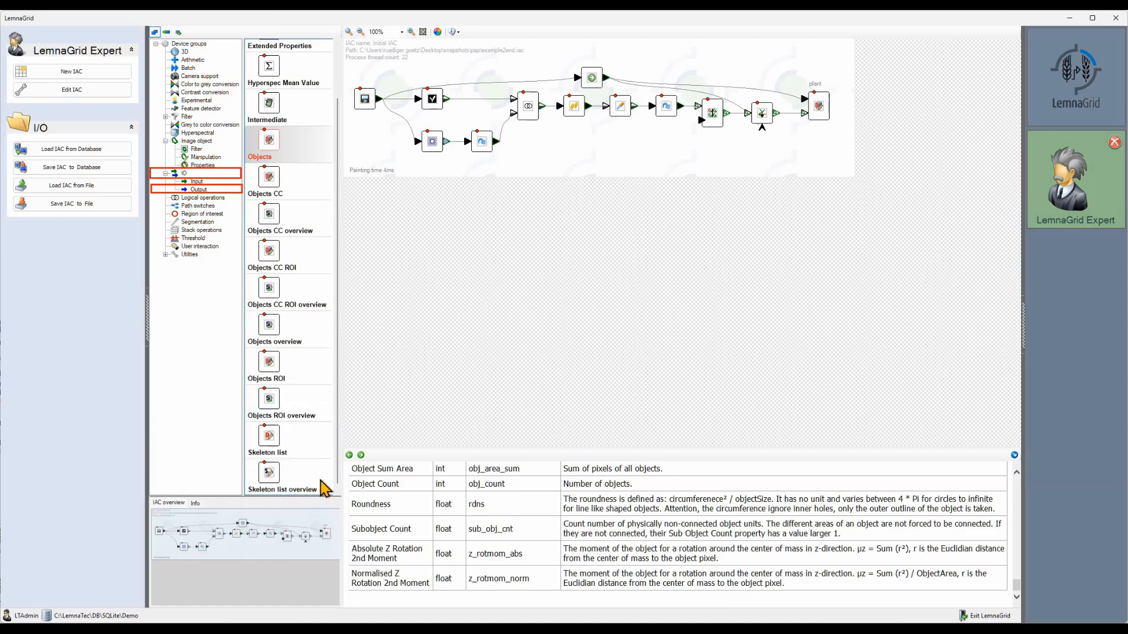
pyautogui.scroll(1, 322, 467)
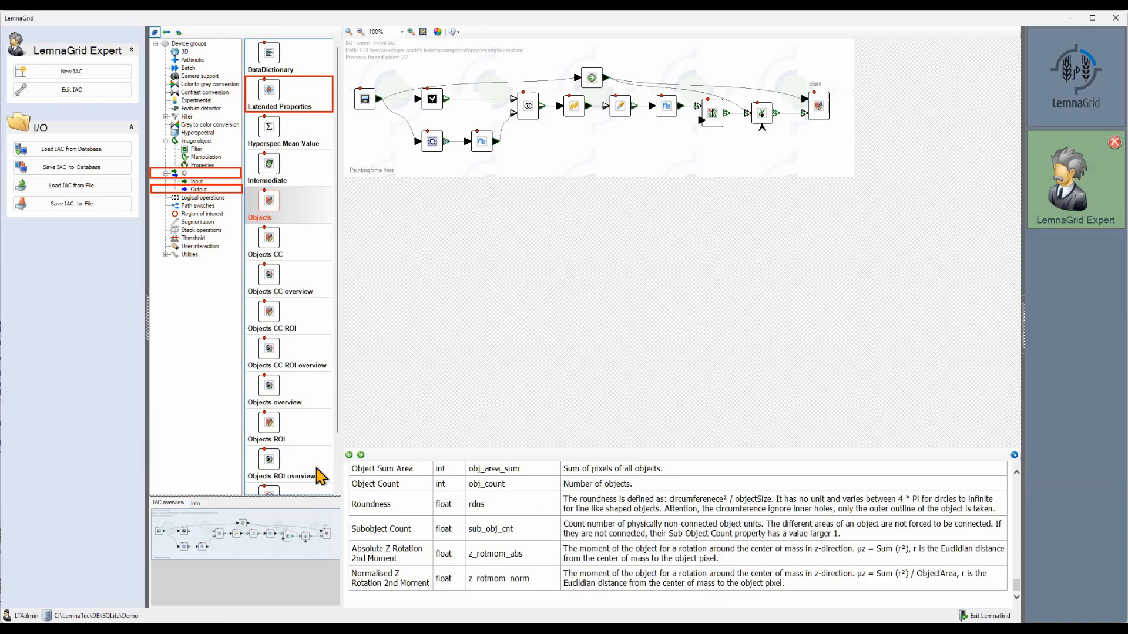
pyautogui.moveTo(433, 450); pyautogui.dragTo(452, 216)
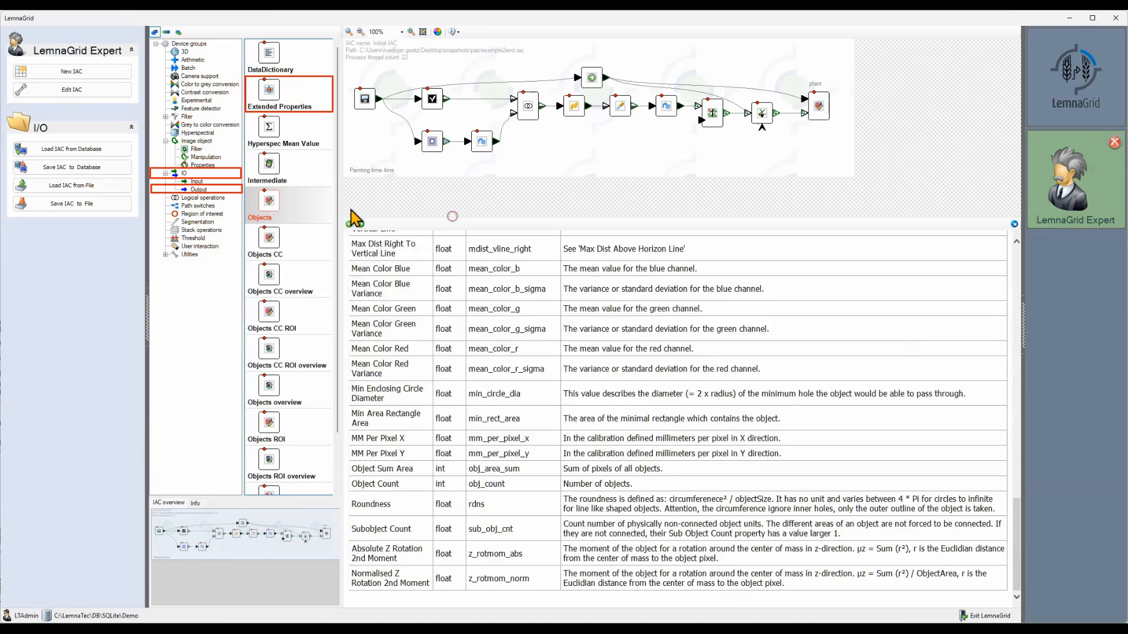
# Step: Read the Extended Properties device's description through to the end of its table of reported properties
pyautogui.click(281, 99)
pyautogui.scroll(-3, 512, 335)
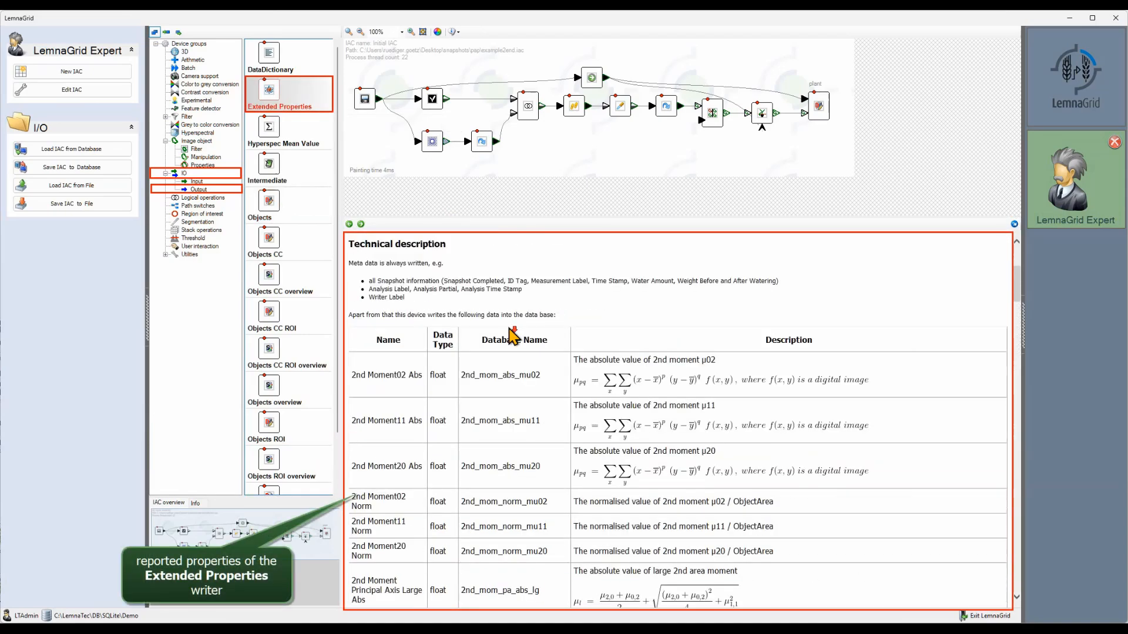
pyautogui.scroll(-5, 513, 335)
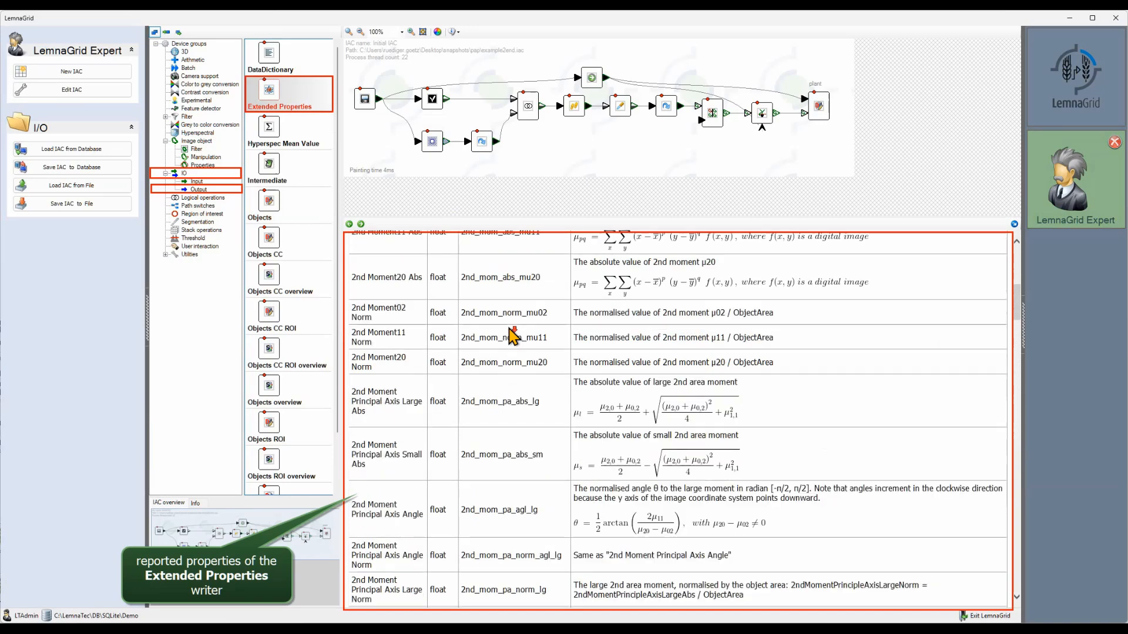
pyautogui.scroll(-10, 512, 335)
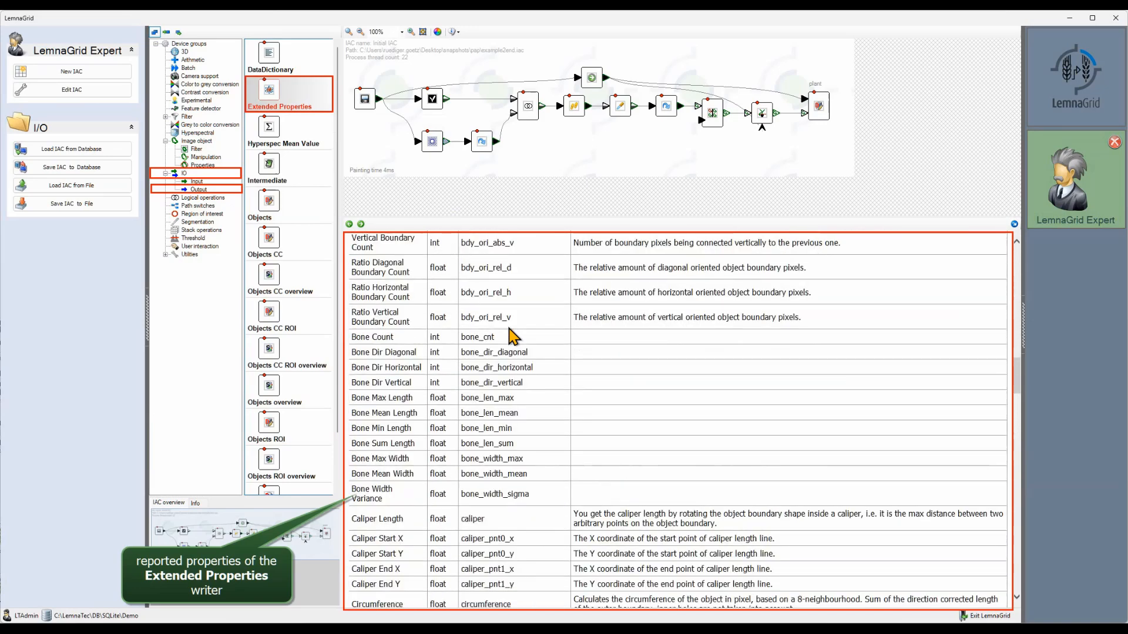
pyautogui.scroll(-10, 512, 336)
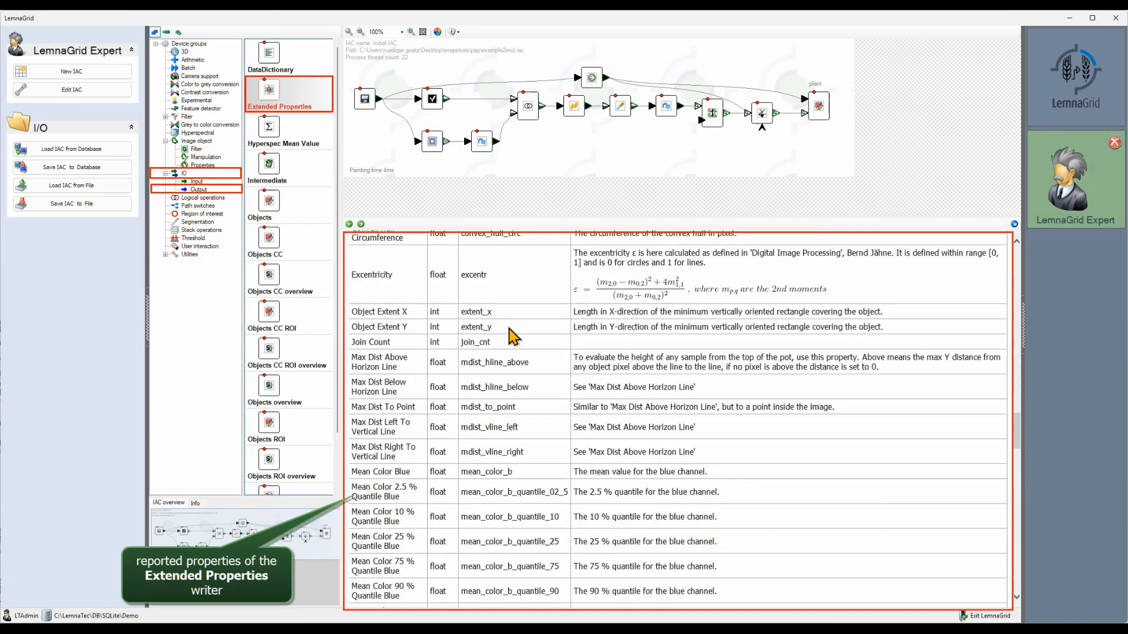
pyautogui.scroll(-15, 513, 336)
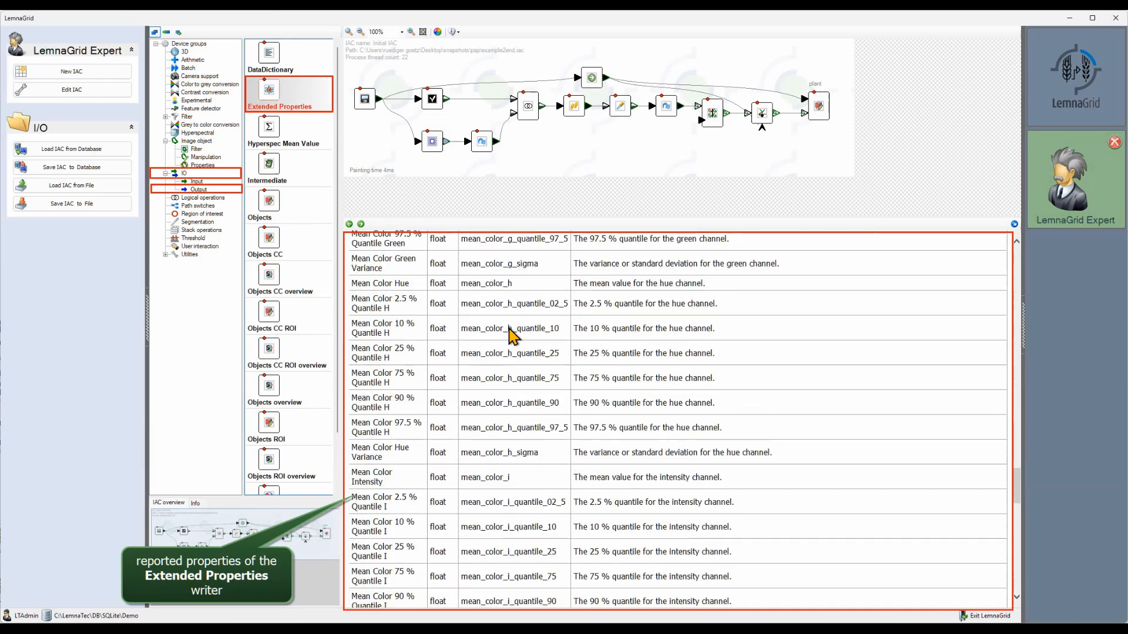
pyautogui.scroll(-15, 513, 336)
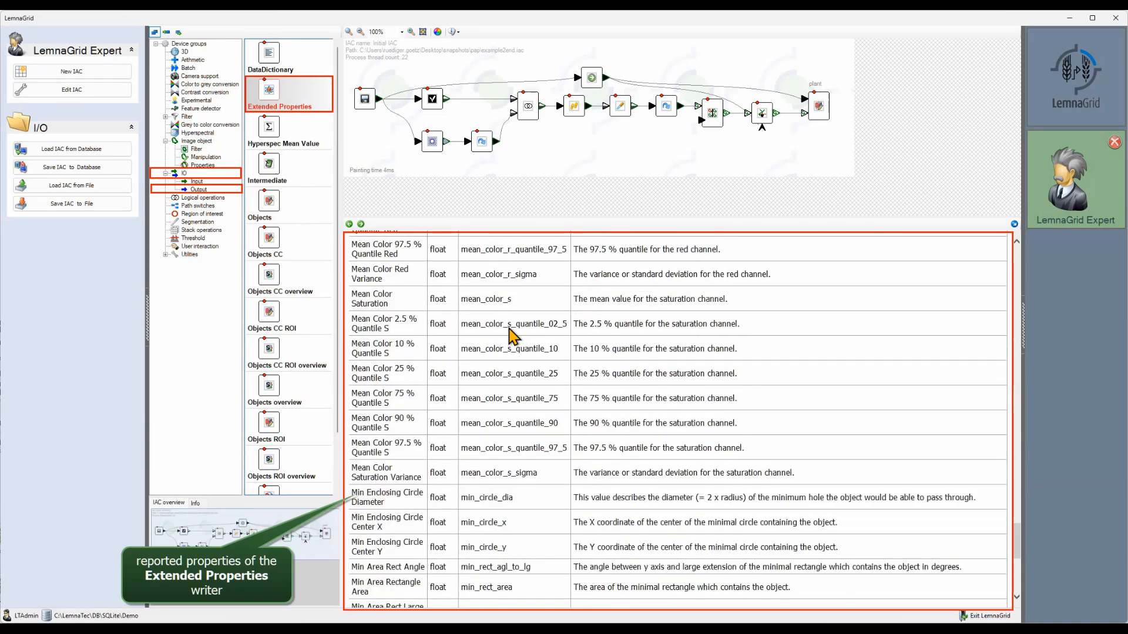
pyautogui.scroll(-15, 512, 335)
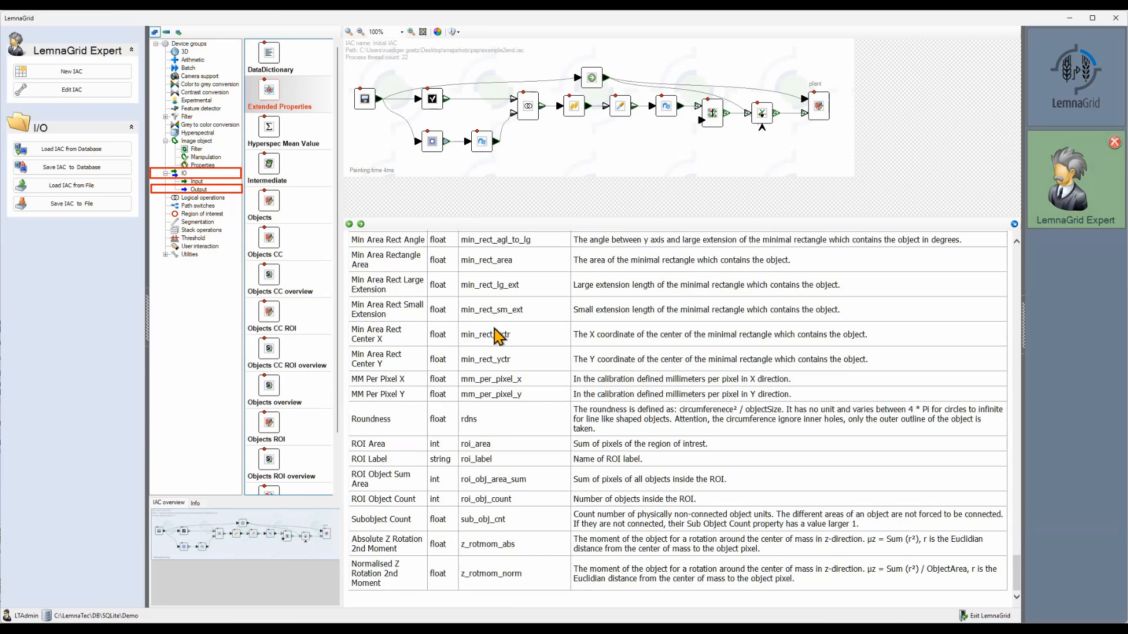
# Step: Examine the skeleton writers in the Output and Experimental device groups, and review the Output group's full device list
pyautogui.scroll(-2, 303, 352)
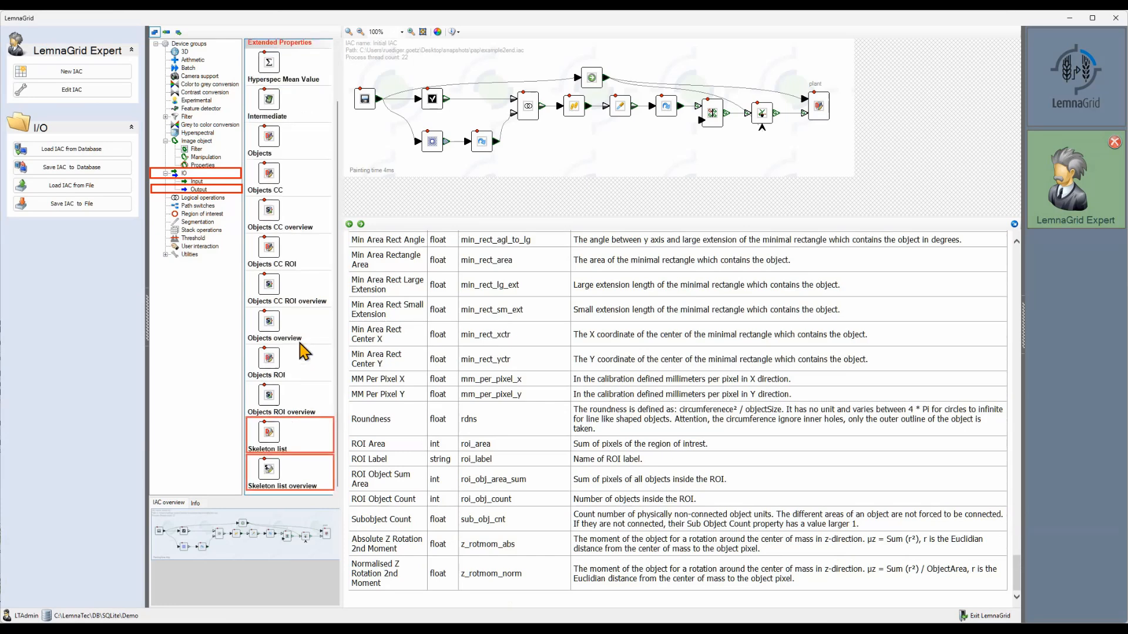
pyautogui.click(200, 101)
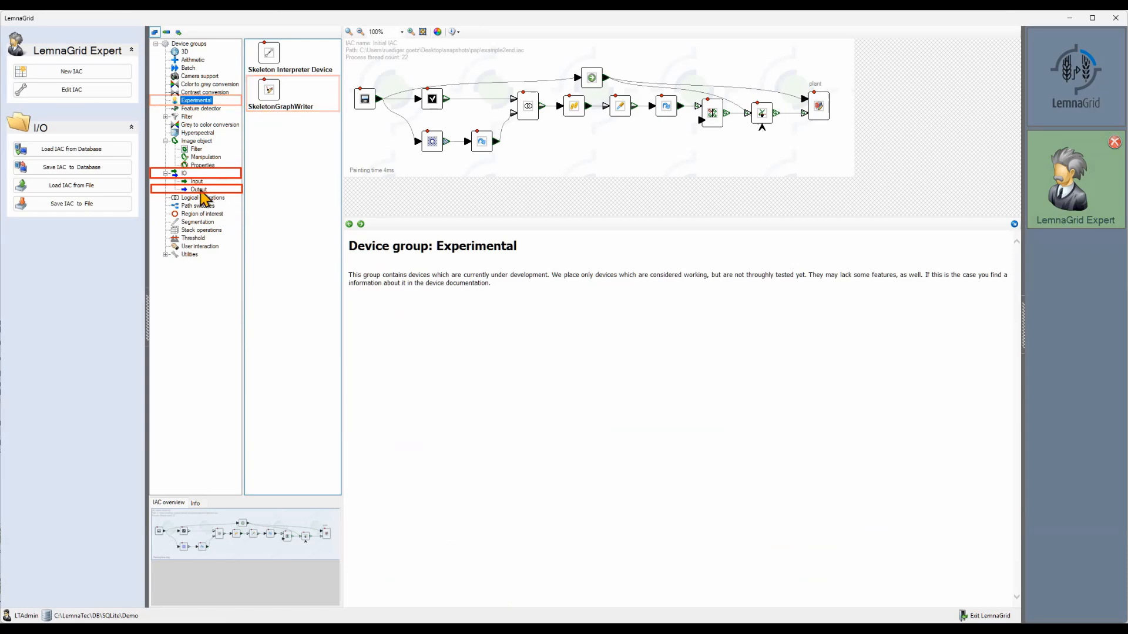
pyautogui.click(200, 190)
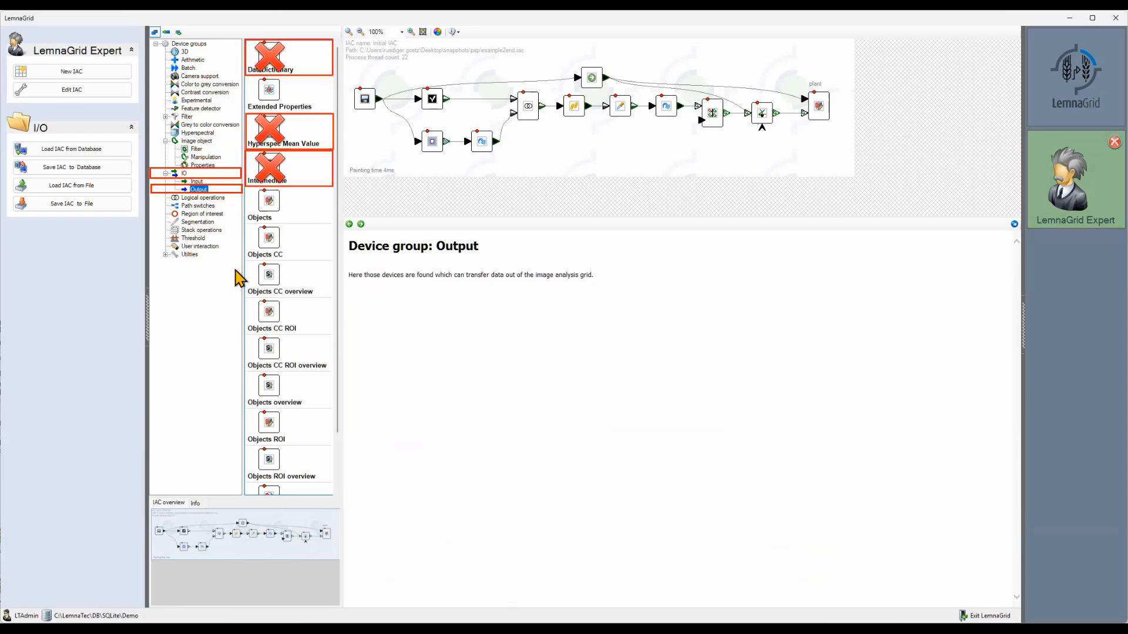
pyautogui.scroll(-1, 255, 299)
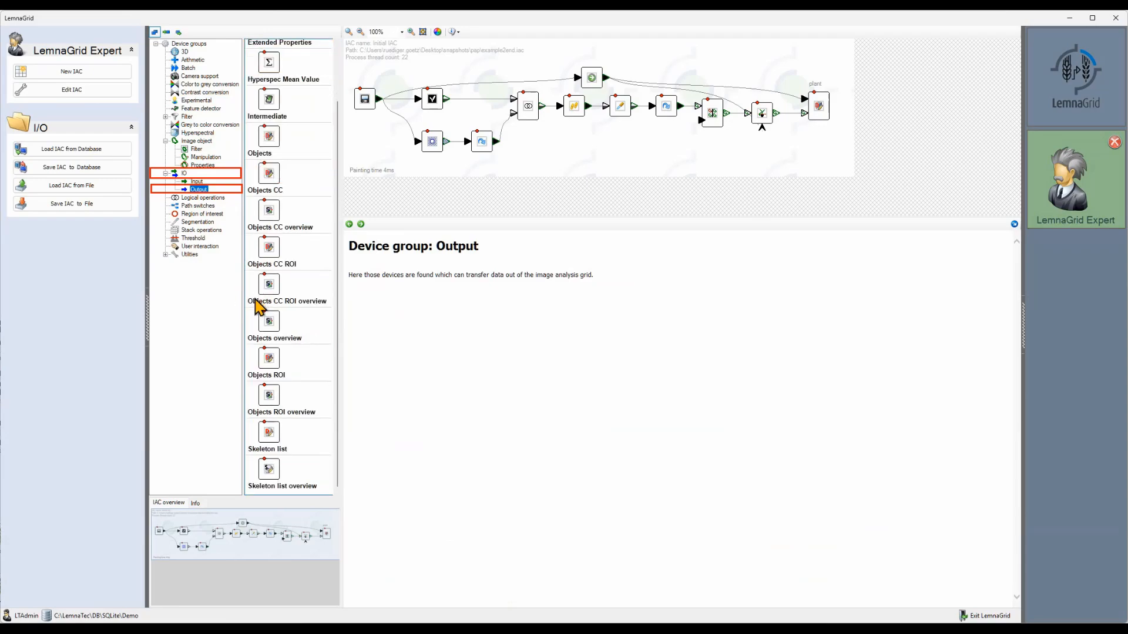
pyautogui.scroll(1, 259, 304)
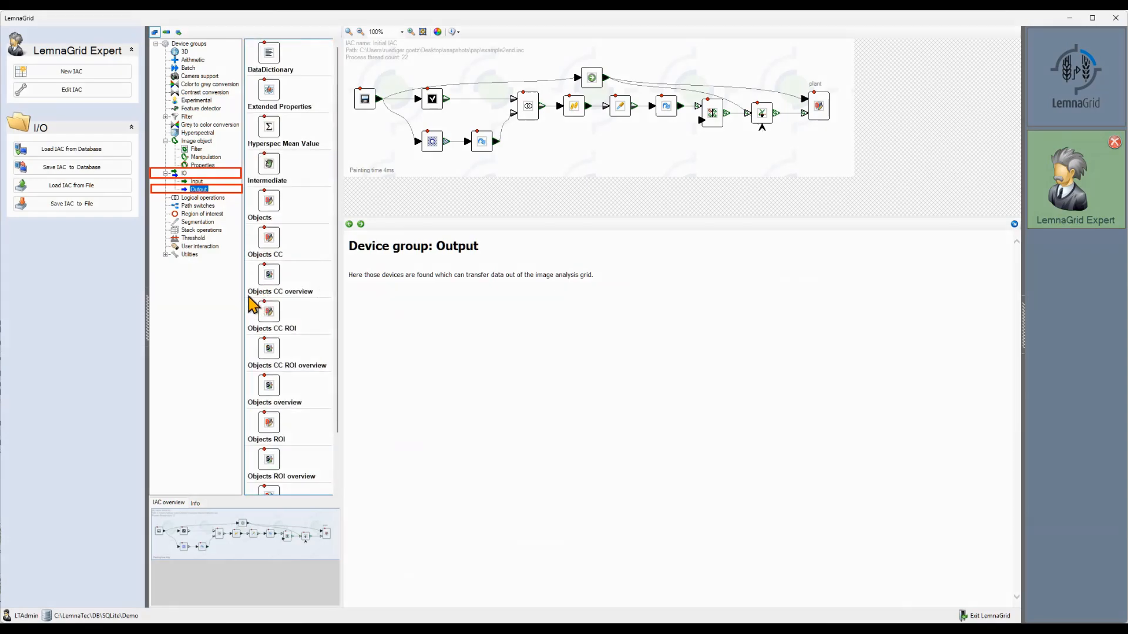